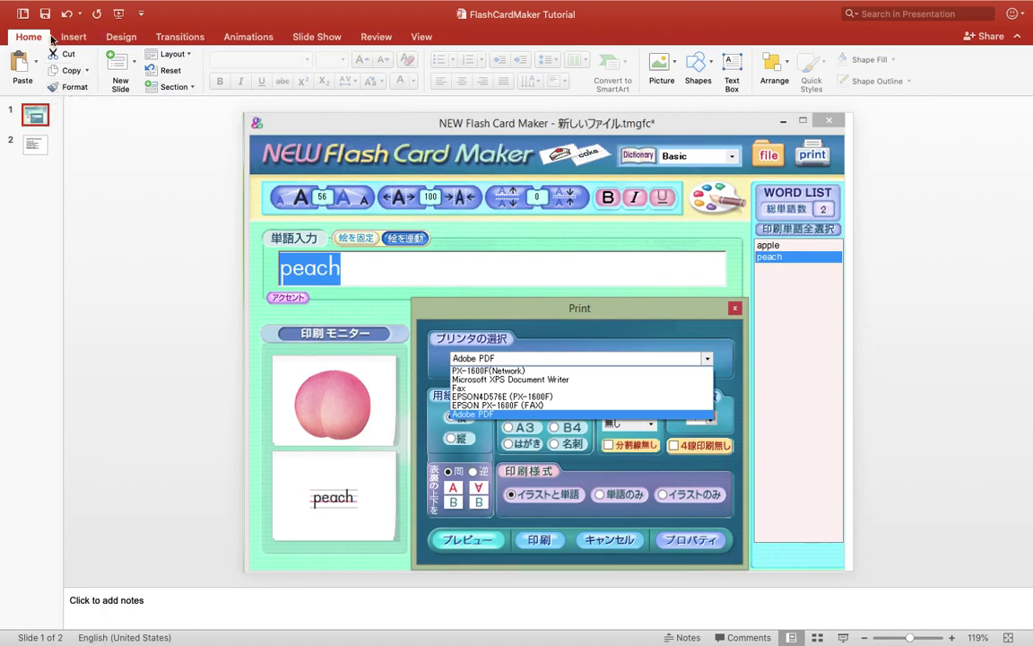
# Review the slide size choices without changing them, then display slide 2, Useful Mac Shortcuts.
pyautogui.click(126, 39)
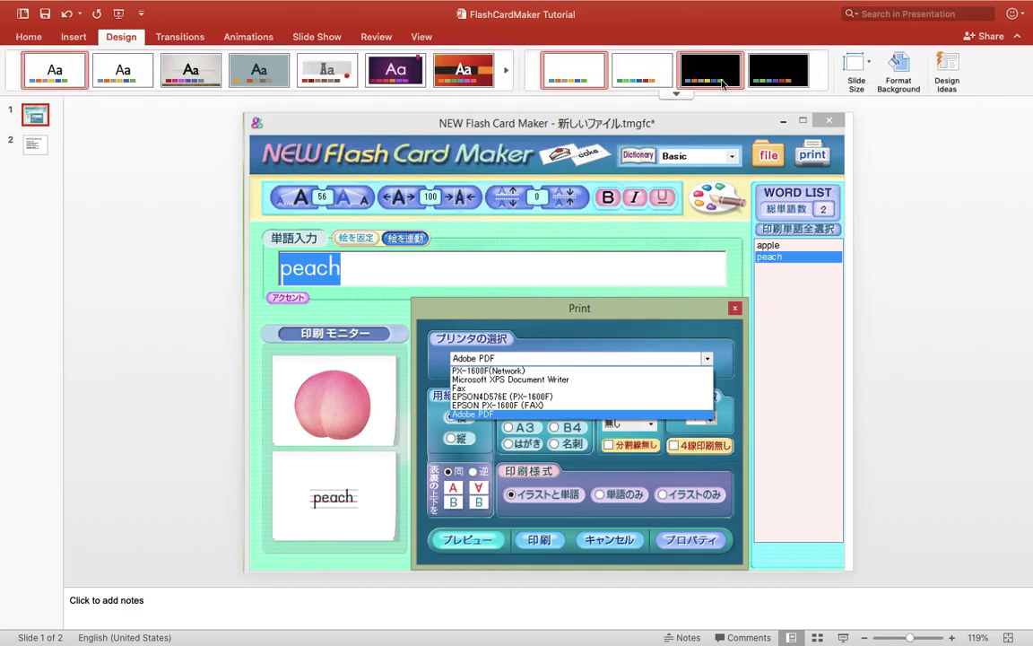
pyautogui.click(869, 66)
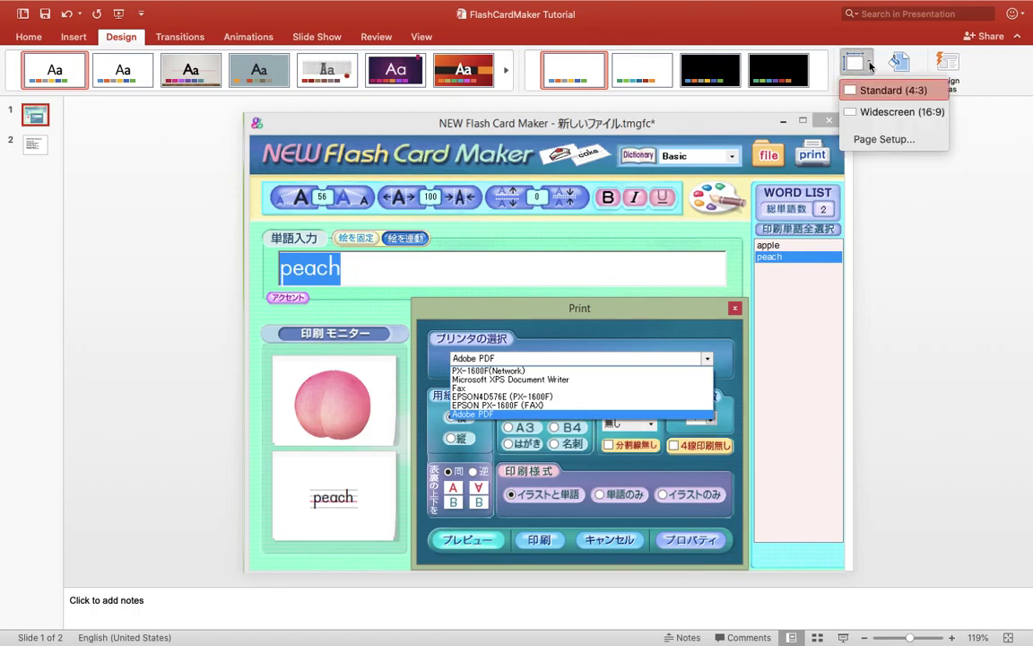
pyautogui.click(36, 143)
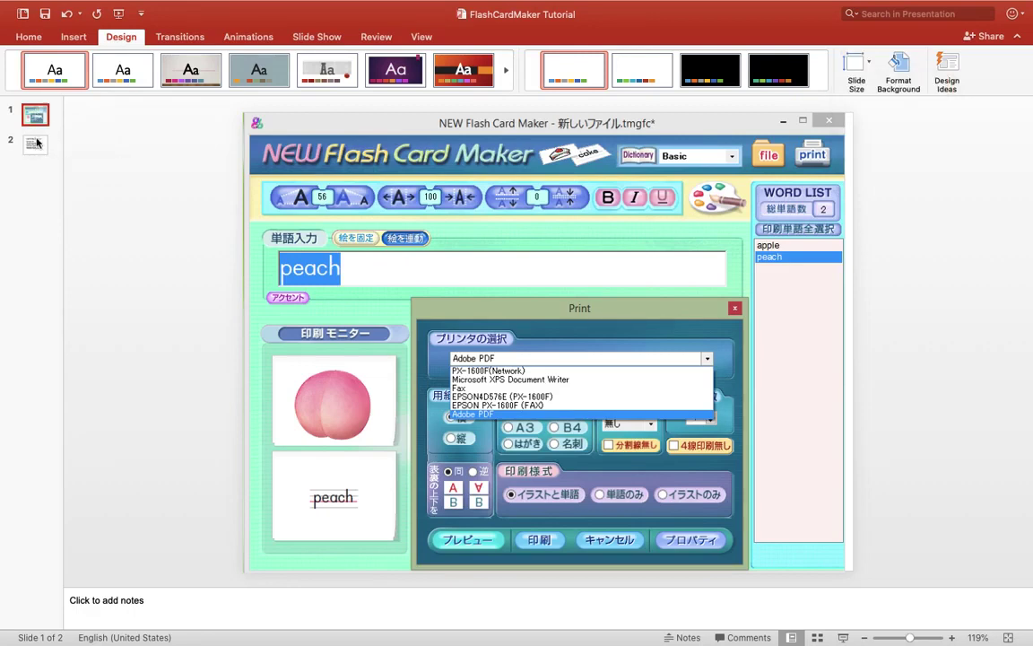
pyautogui.click(36, 148)
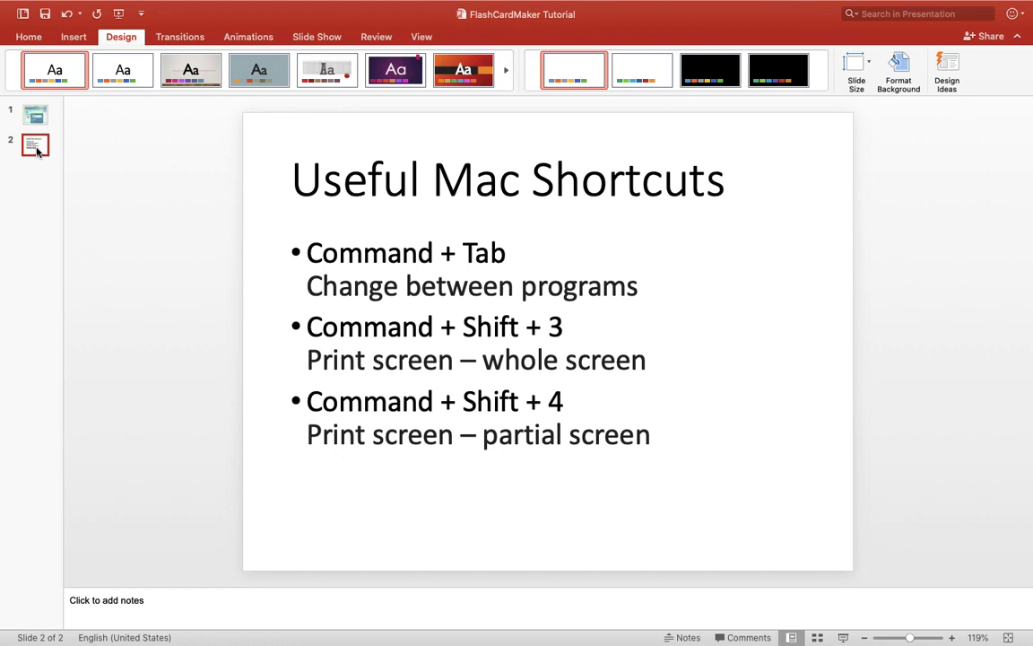
pyautogui.press('super+Tab')
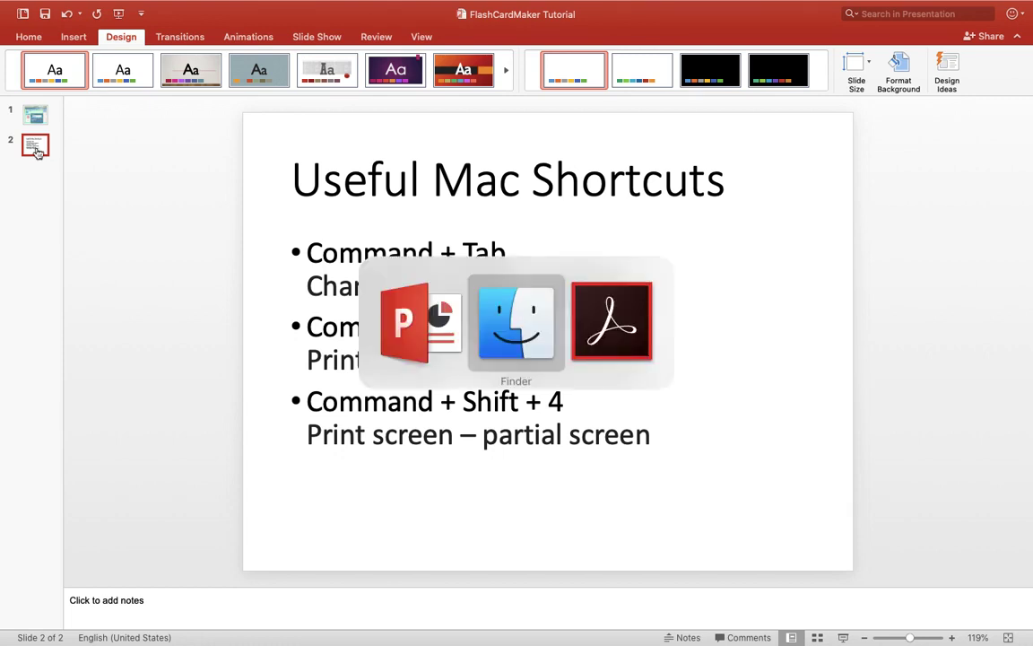
# In Acrobat, screenshot the apple picture on page 1 of fruit example.pdf, then move to page 2.
pyautogui.press('super+Tab')
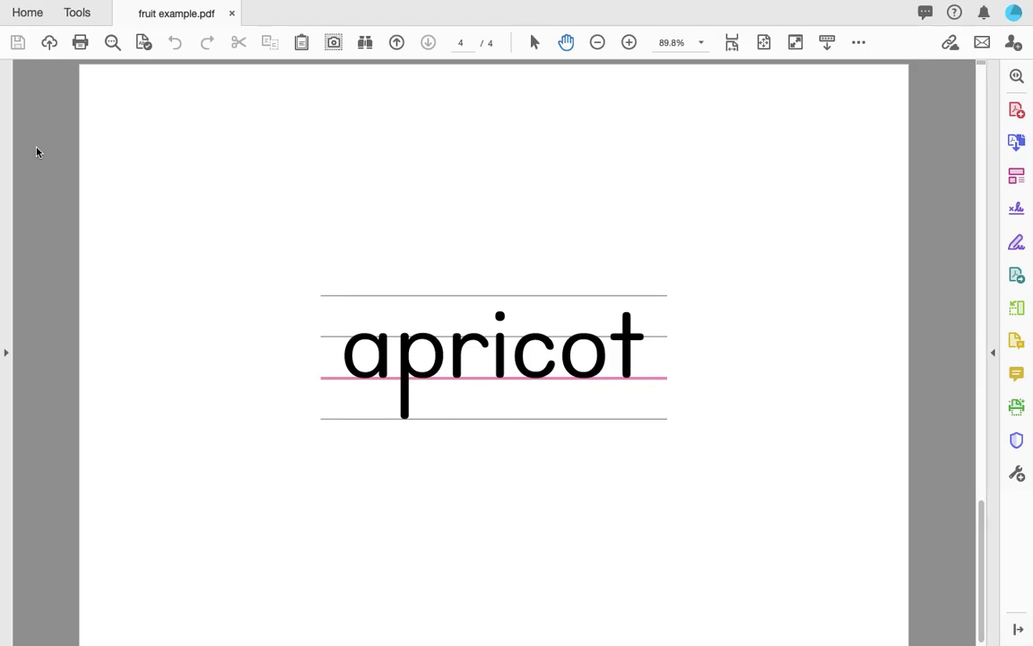
pyautogui.scroll(10, 380, 386)
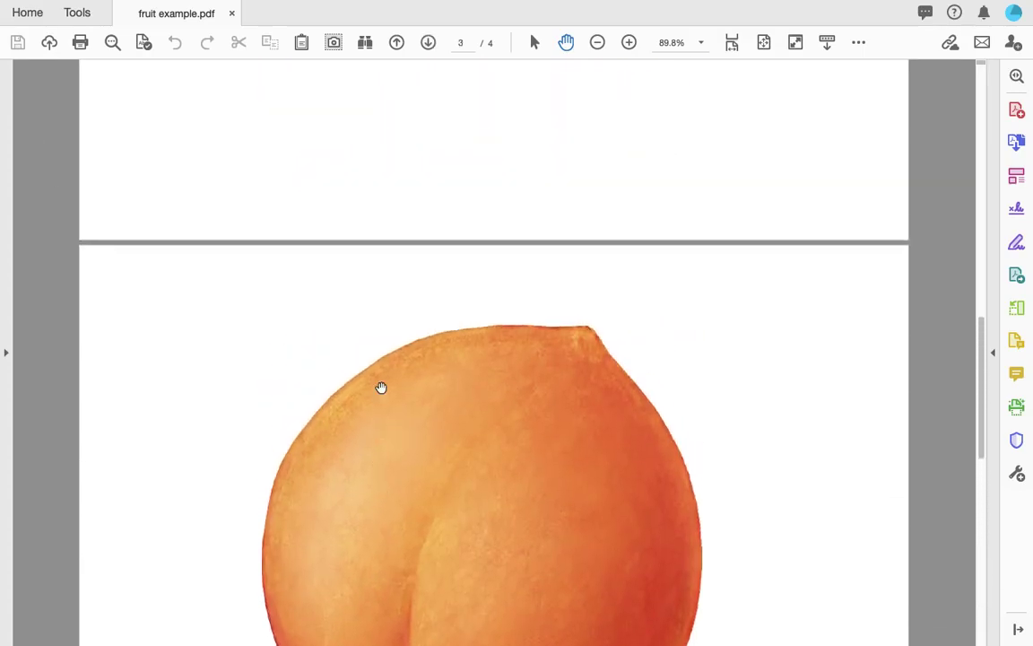
pyautogui.scroll(15, 380, 386)
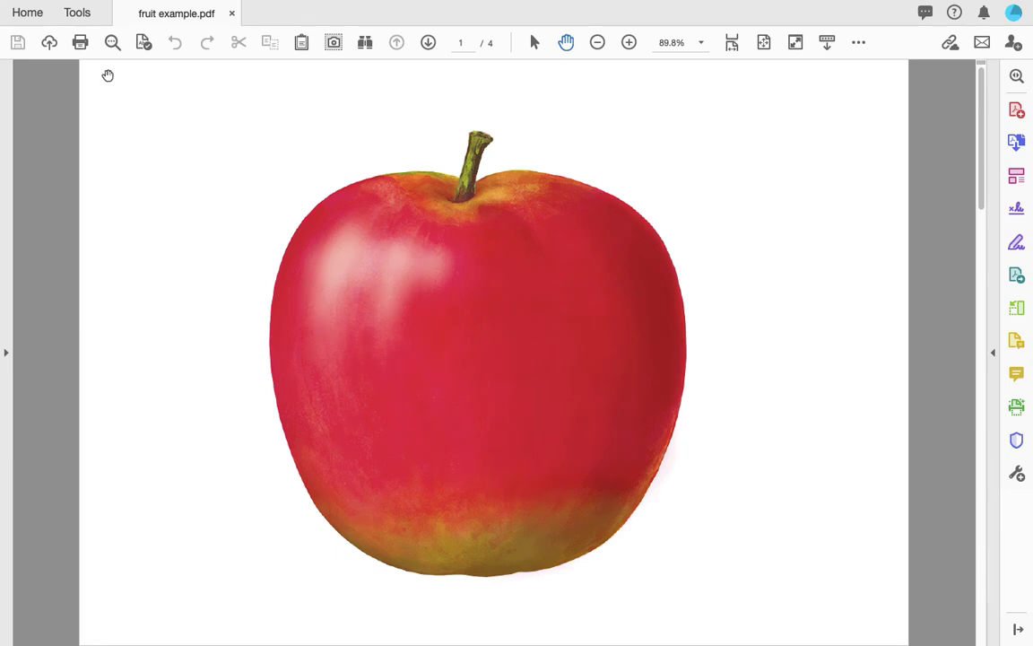
pyautogui.press('super+shift+4')
pyautogui.moveTo(81, 61); pyautogui.dragTo(907, 640)
pyautogui.scroll(-10, 661, 368)
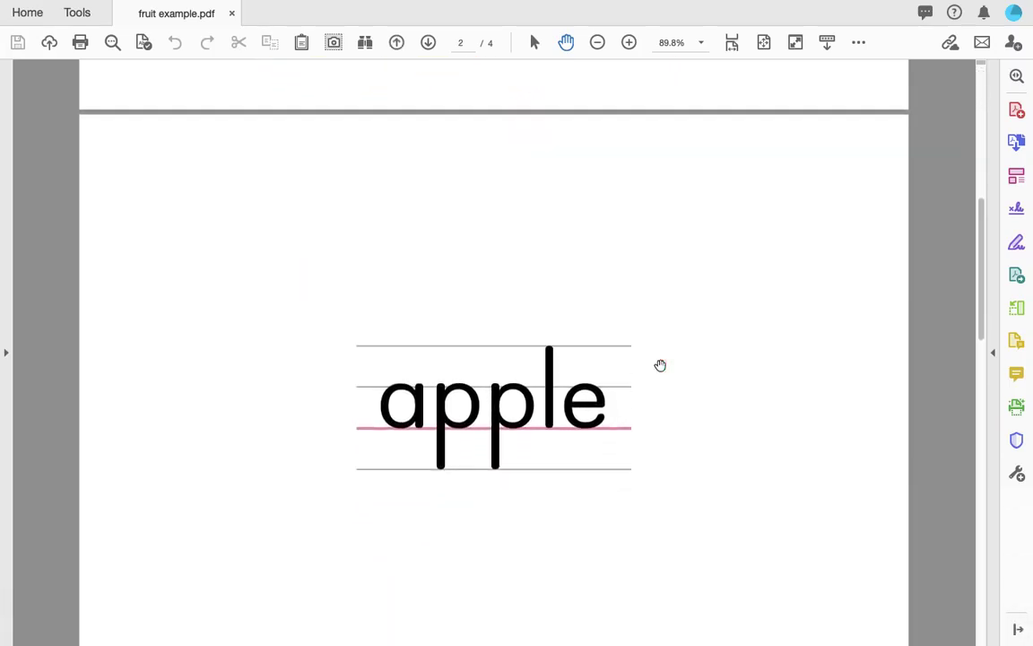
pyautogui.scroll(-2, 661, 365)
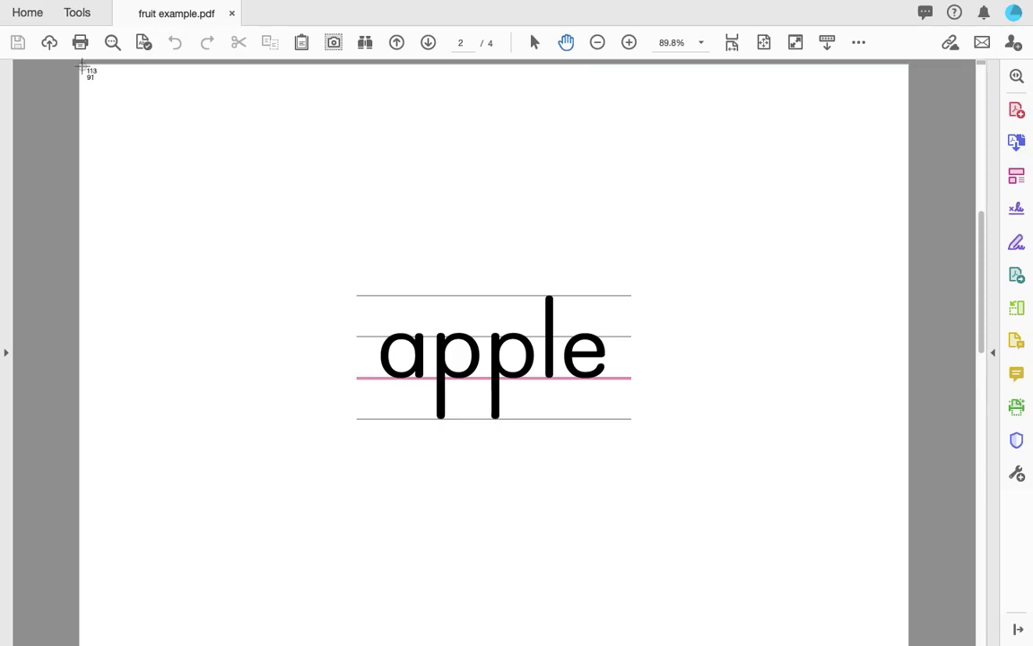
# Screenshot the word 'apple' on page 2 and the peach picture on page 3.
pyautogui.moveTo(80, 67); pyautogui.dragTo(907, 645)
pyautogui.scroll(-5, 615, 428)
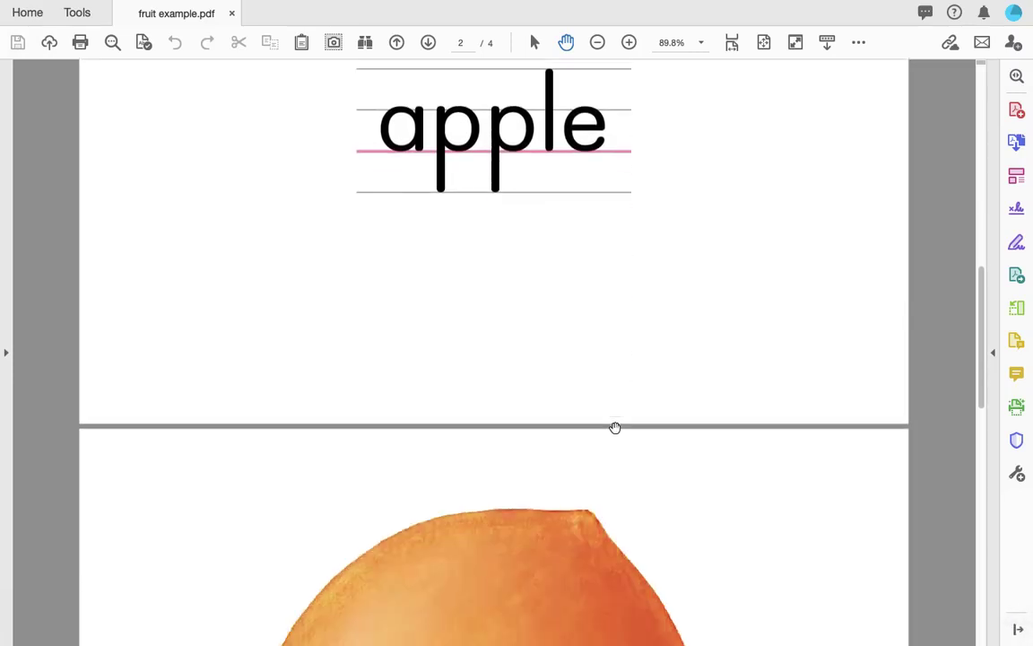
pyautogui.scroll(-5, 616, 428)
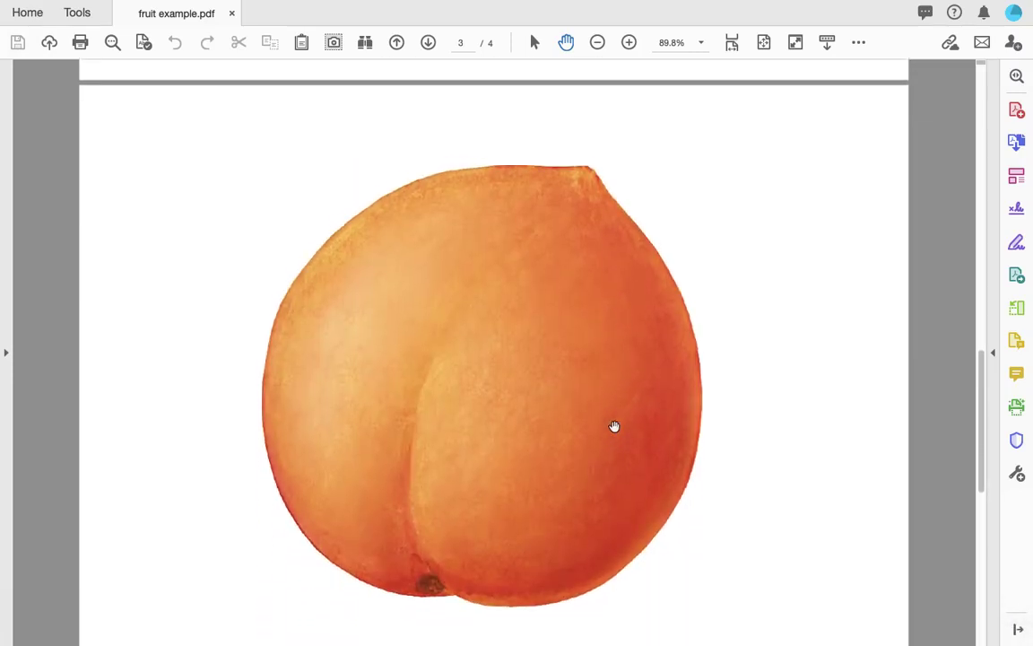
pyautogui.scroll(-1, 614, 426)
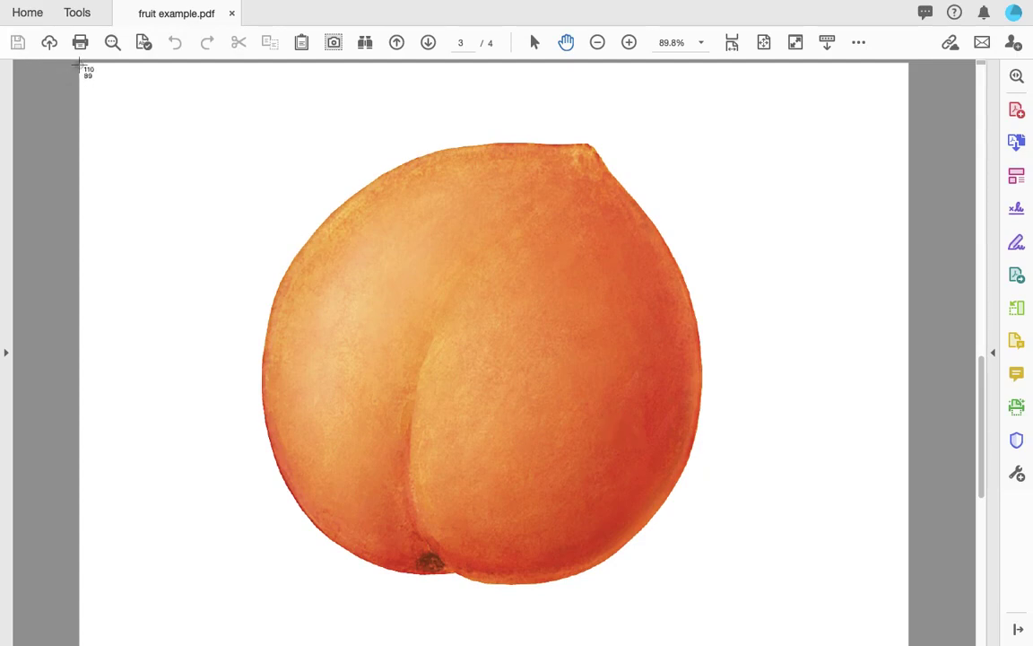
pyautogui.moveTo(80, 63); pyautogui.dragTo(908, 632)
pyautogui.scroll(-10, 679, 396)
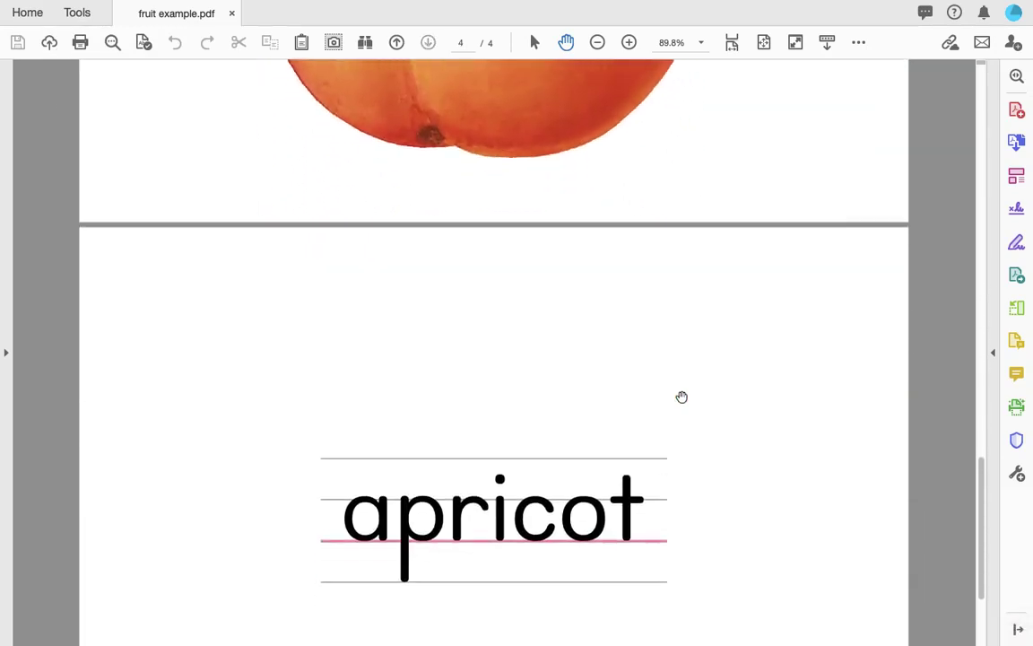
pyautogui.scroll(-5, 682, 397)
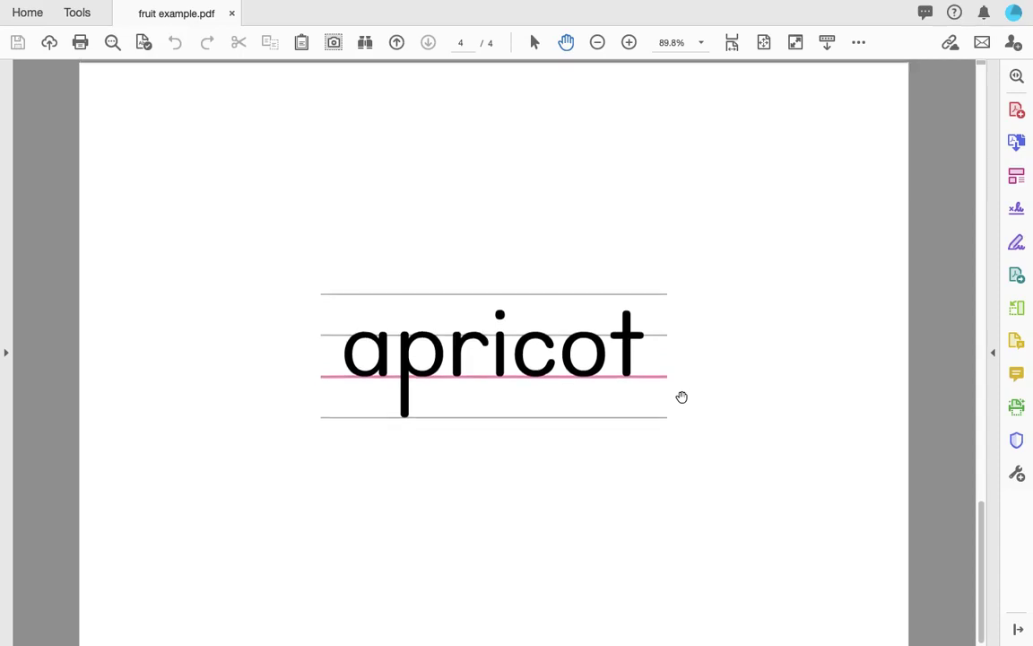
# Screenshot the word 'apricot' on page 4 and return to PowerPoint.
pyautogui.press('super+shift+4')
pyautogui.click(79, 64)
pyautogui.moveTo(79, 65); pyautogui.dragTo(908, 641)
pyautogui.press('super+Tab')
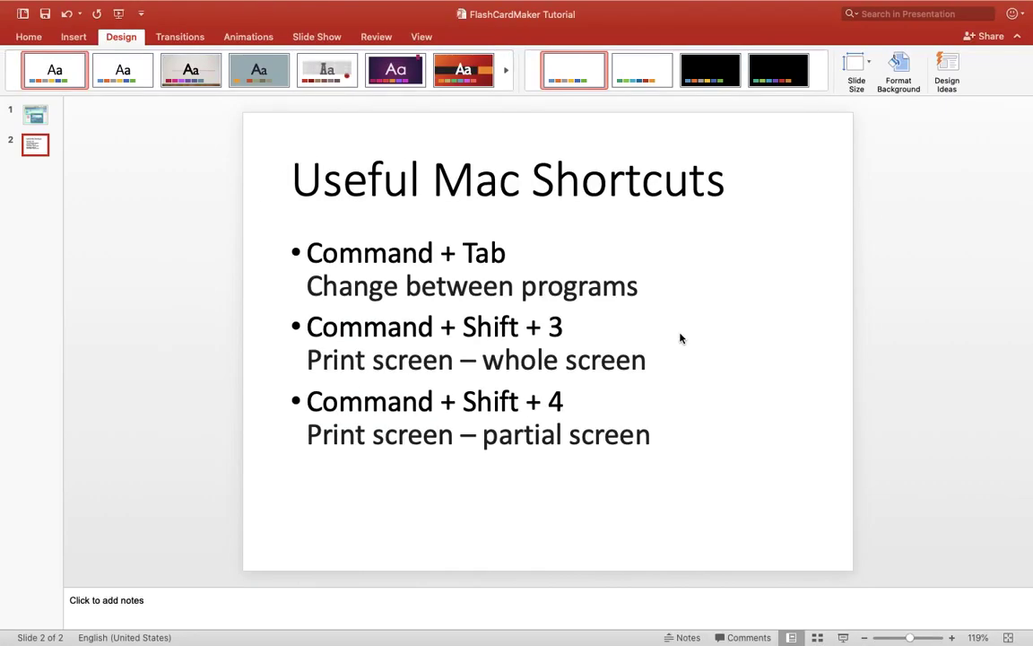
# Add a Blank-layout slide 3 after the Useful Mac Shortcuts slide.
pyautogui.click(73, 37)
pyautogui.click(26, 38)
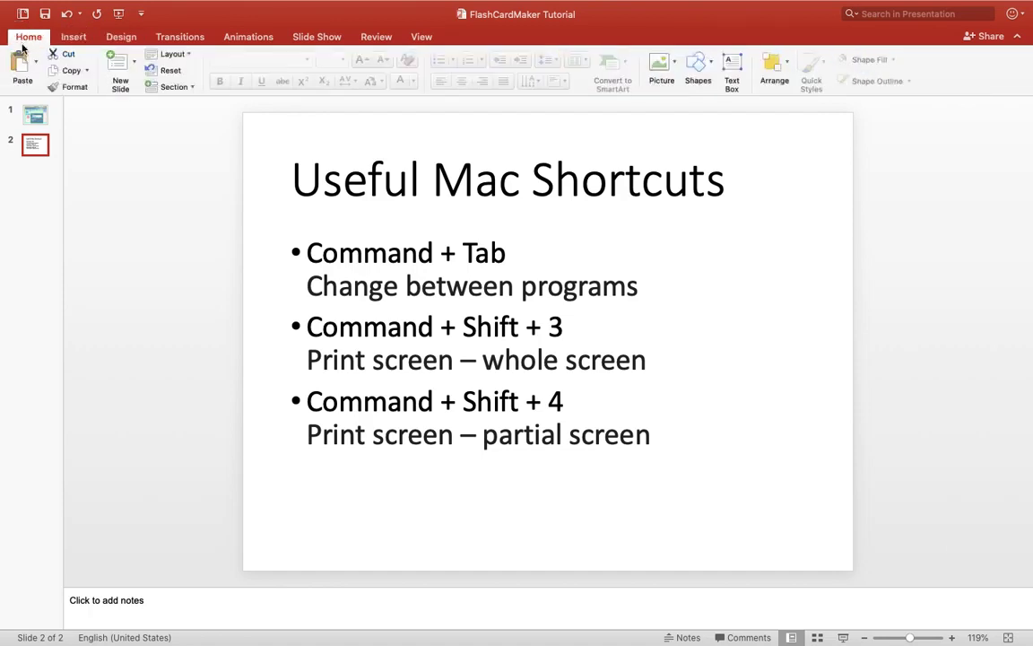
pyautogui.click(137, 63)
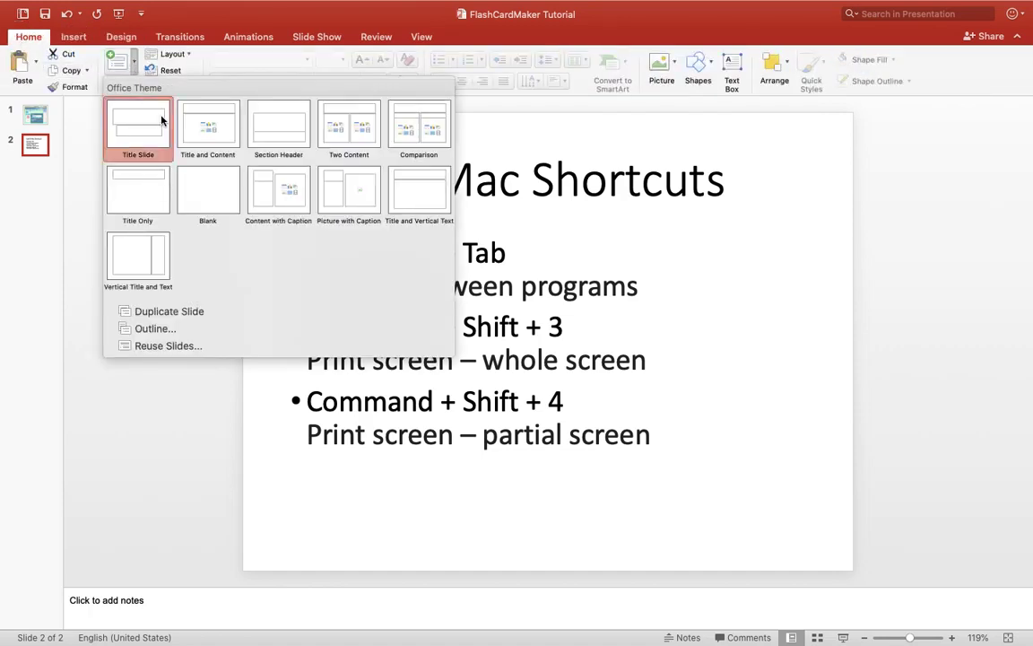
pyautogui.click(212, 194)
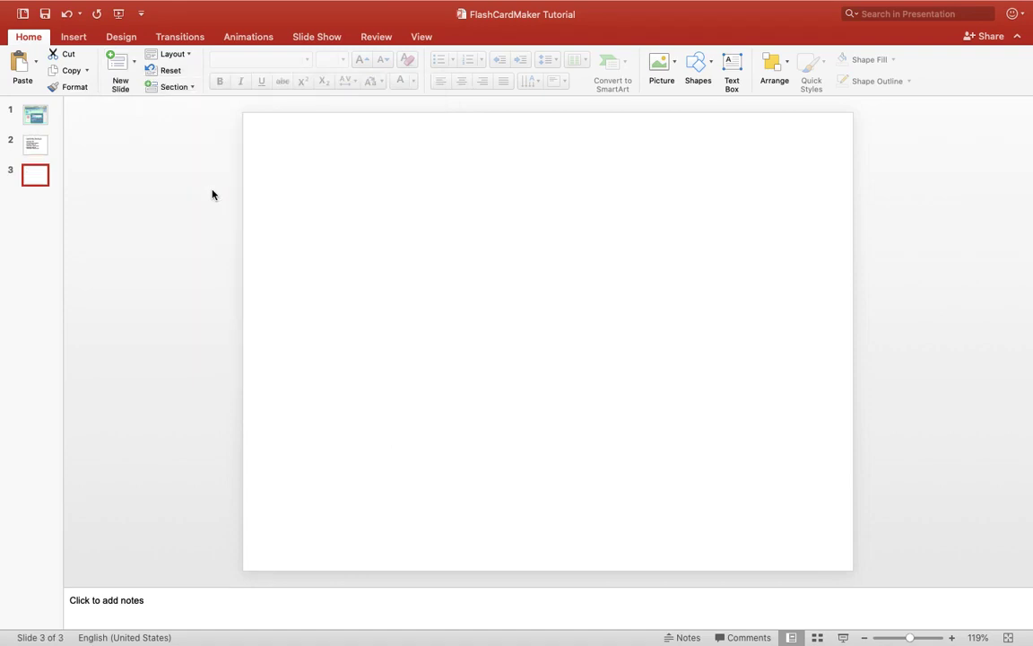
pyautogui.click(75, 39)
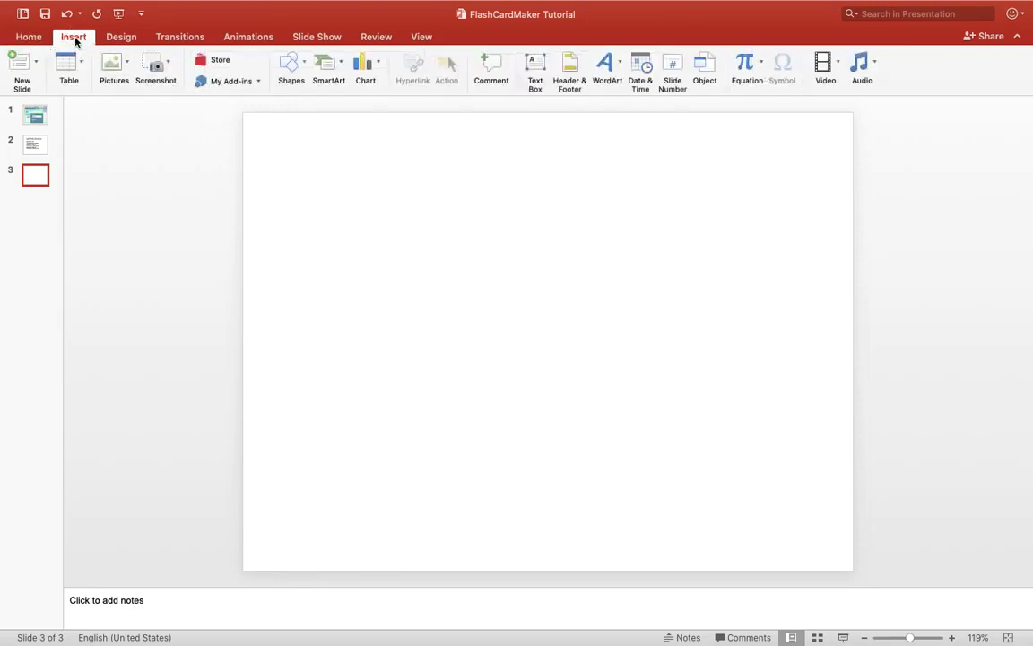
# Insert the red apple screenshot from the Desktop onto slide 3.
pyautogui.click(111, 63)
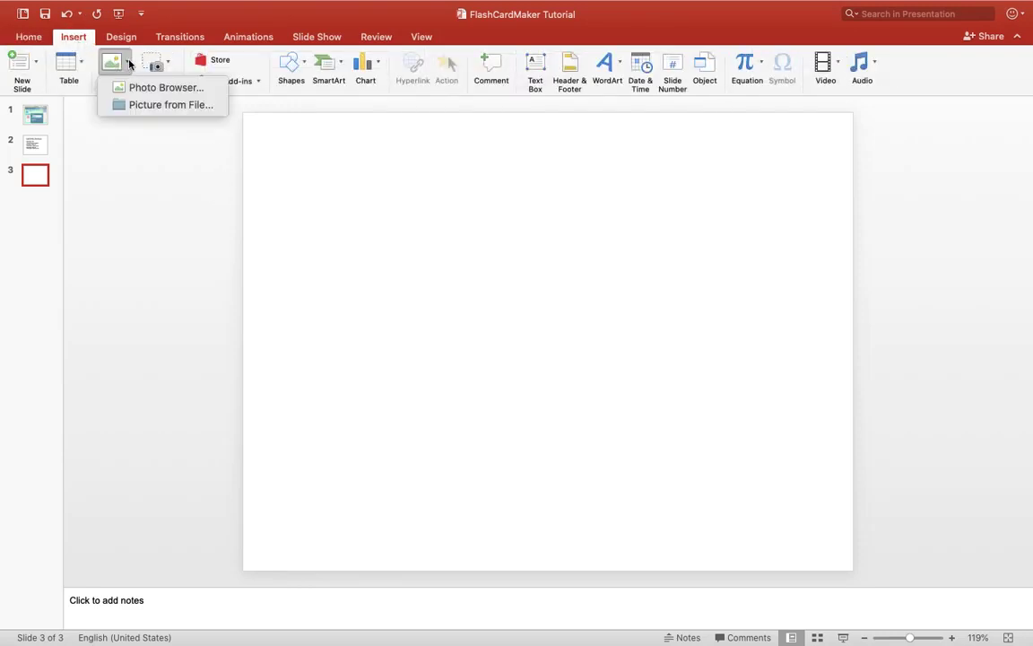
pyautogui.click(157, 106)
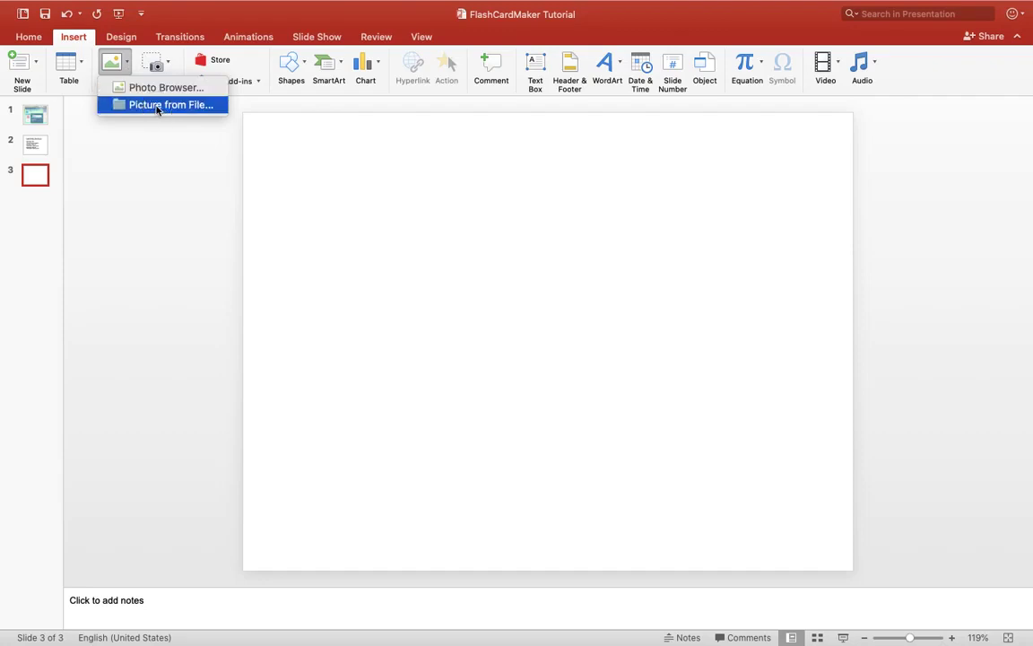
pyautogui.click(157, 106)
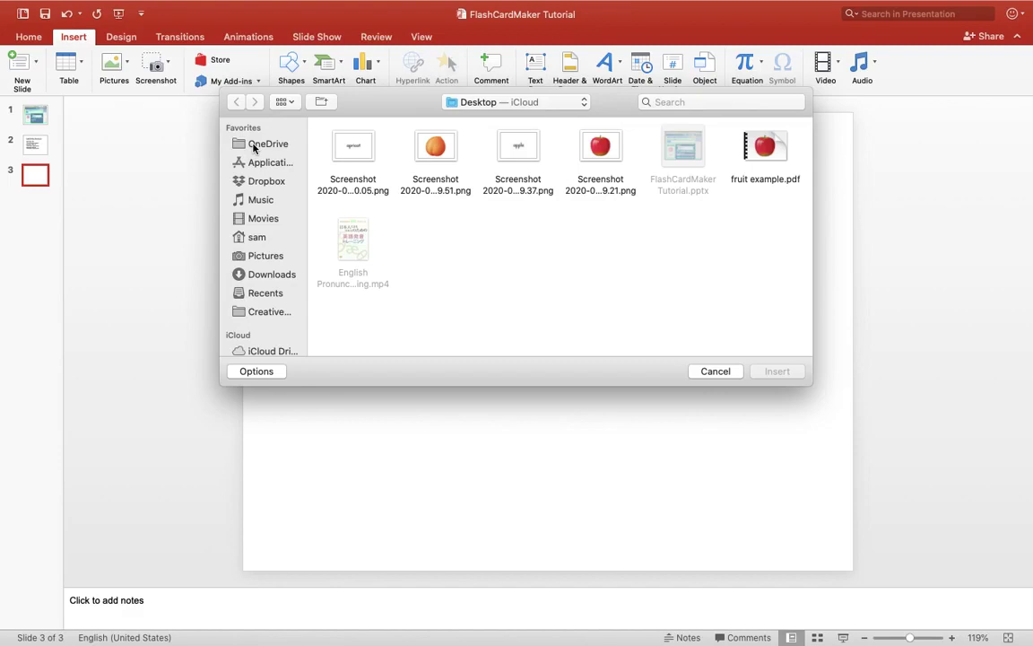
pyautogui.click(599, 150)
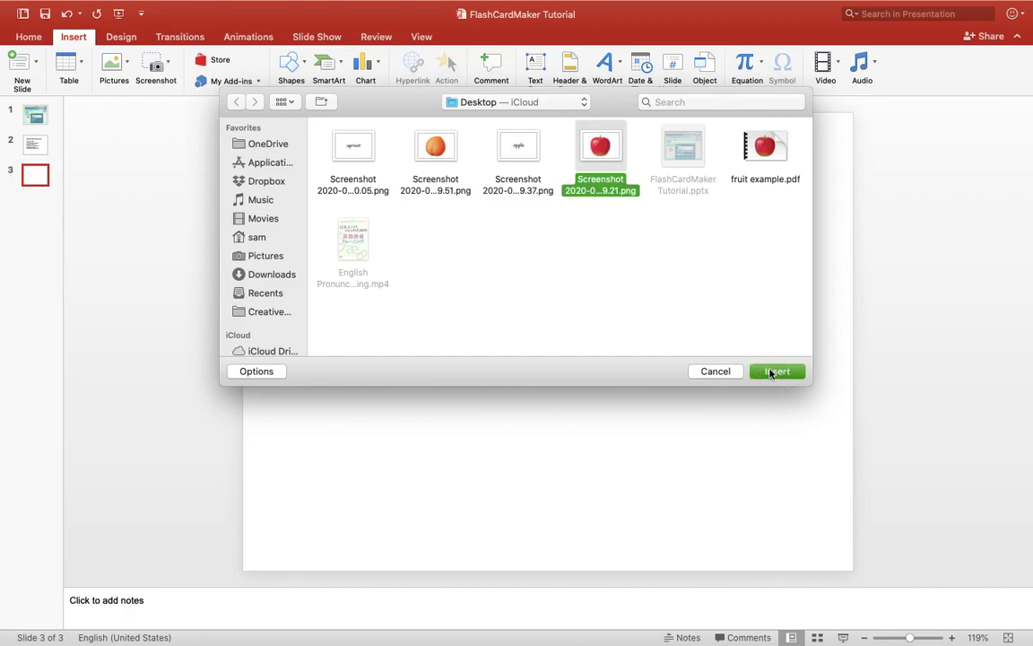
pyautogui.click(775, 371)
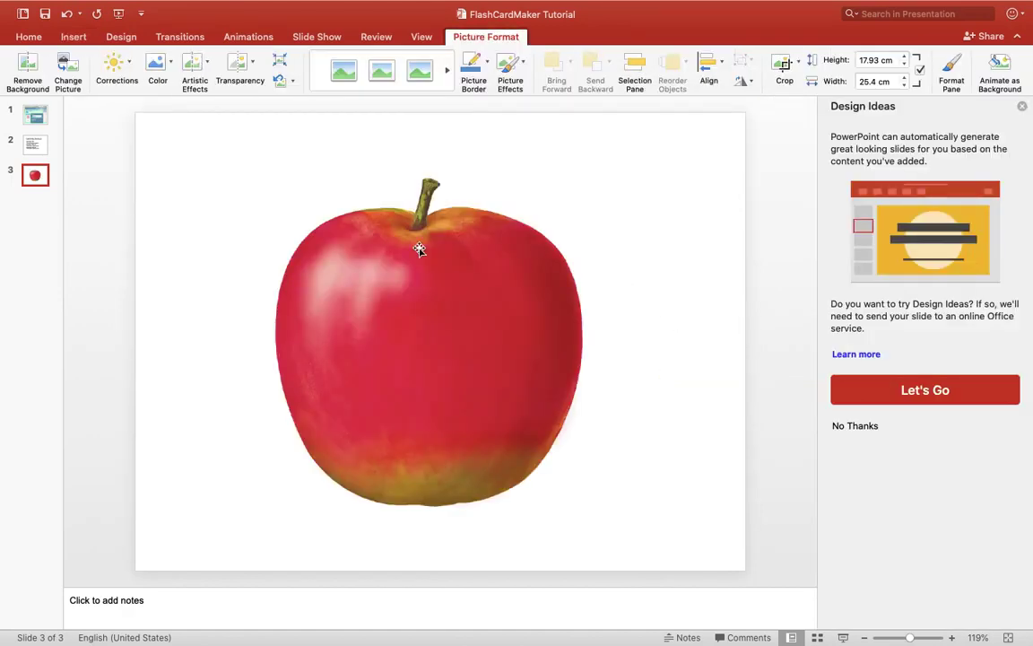
pyautogui.click(30, 37)
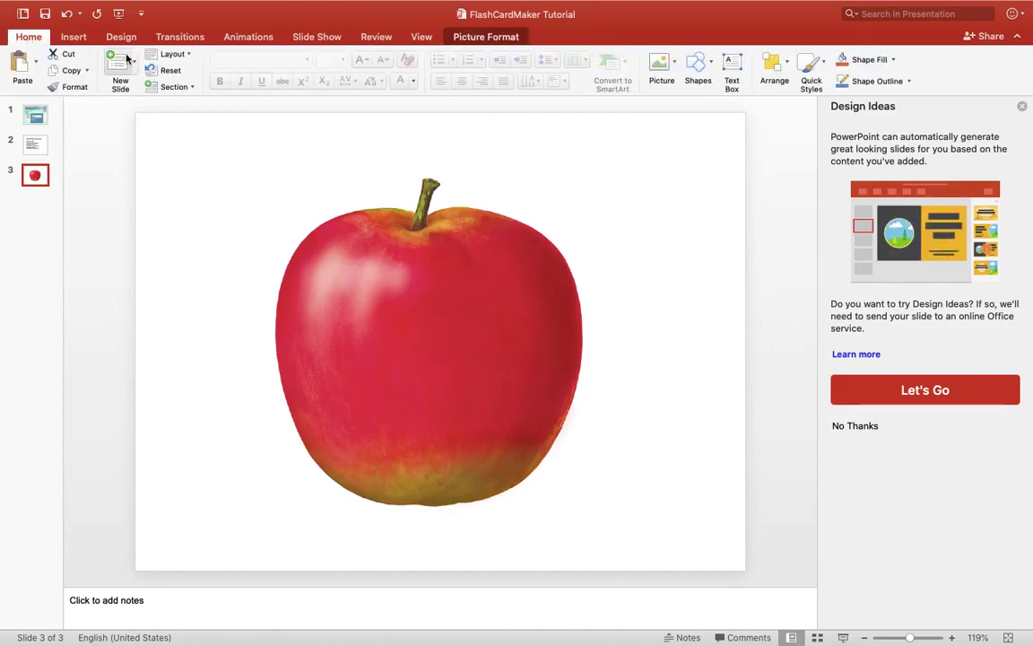
# Add blank slide 4 and insert the screenshot of the word 'apple' onto it.
pyautogui.click(133, 60)
pyautogui.click(226, 200)
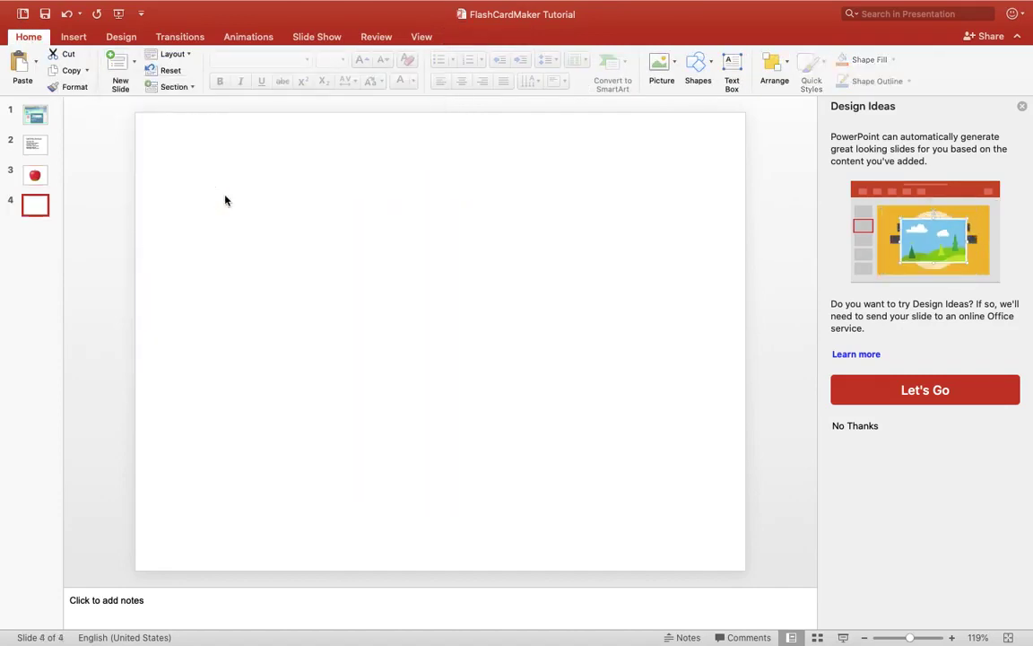
pyautogui.click(75, 37)
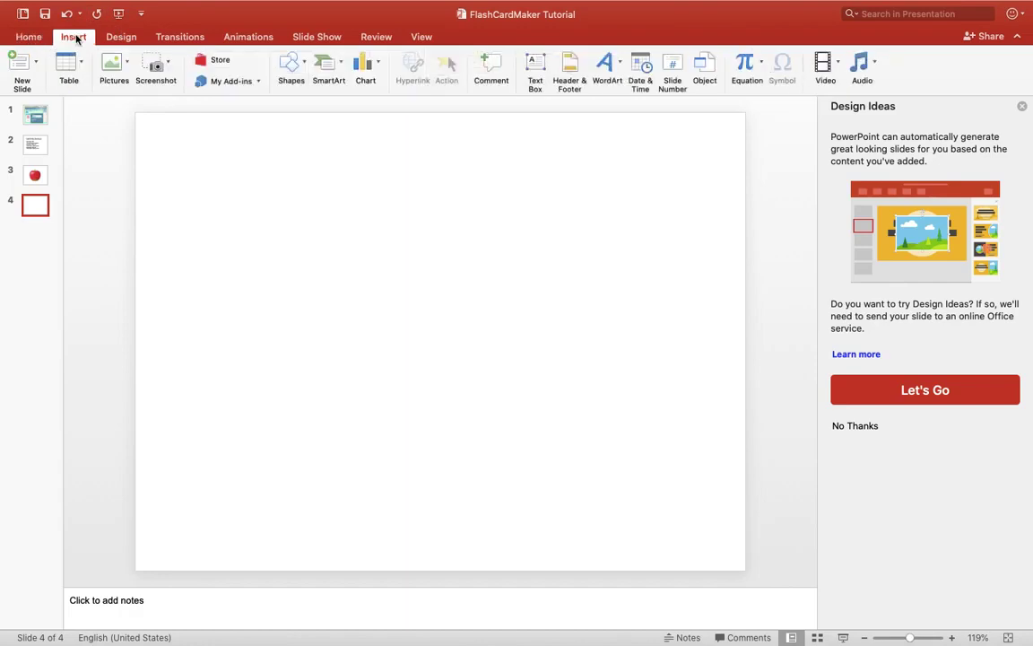
pyautogui.click(125, 63)
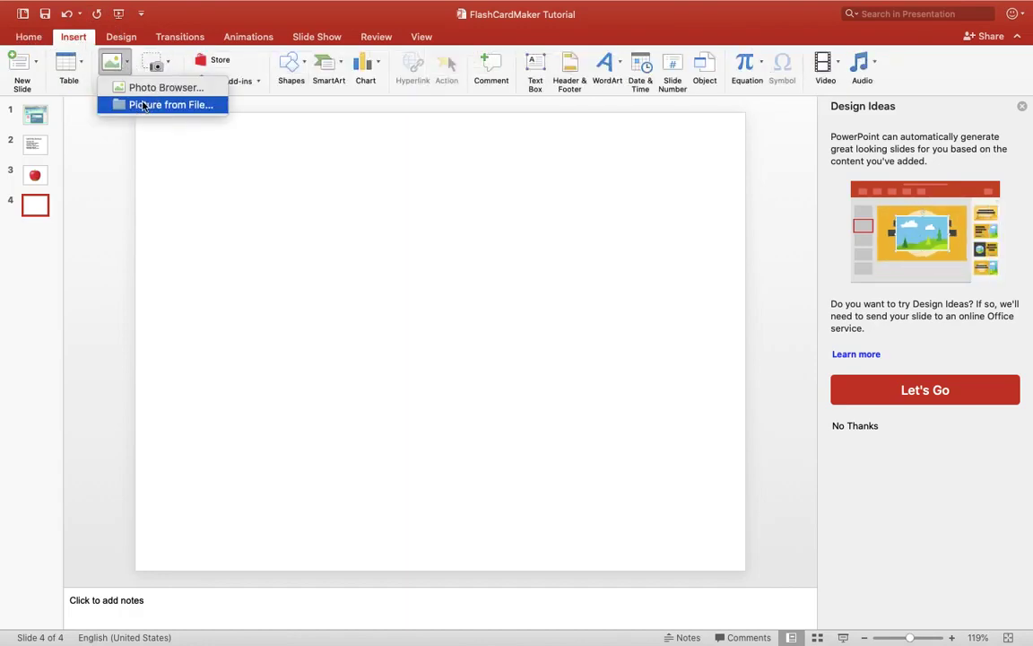
pyautogui.click(144, 107)
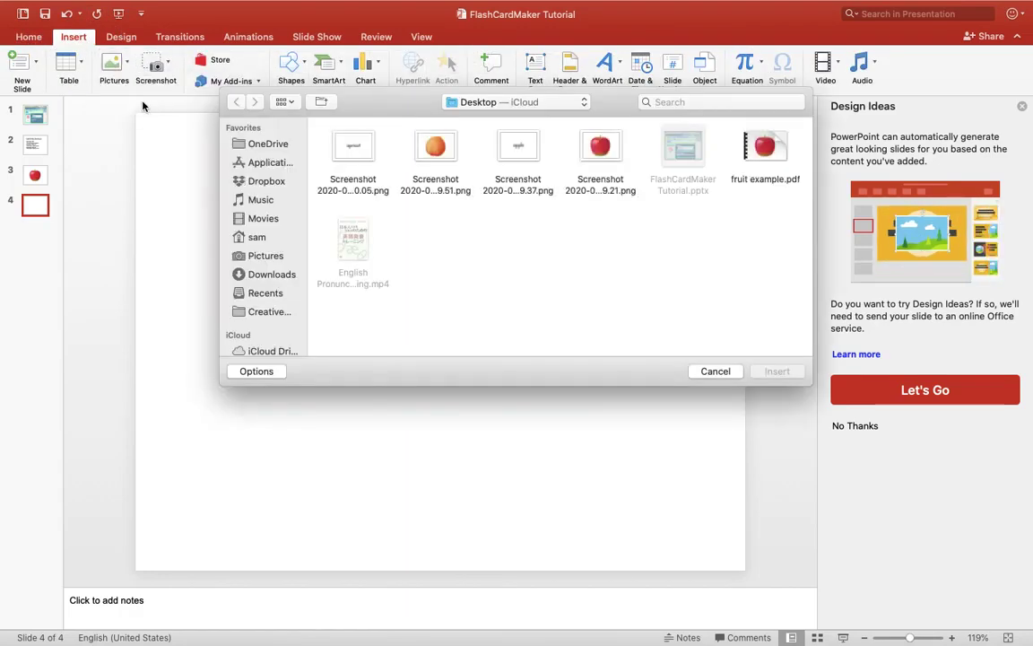
pyautogui.click(516, 148)
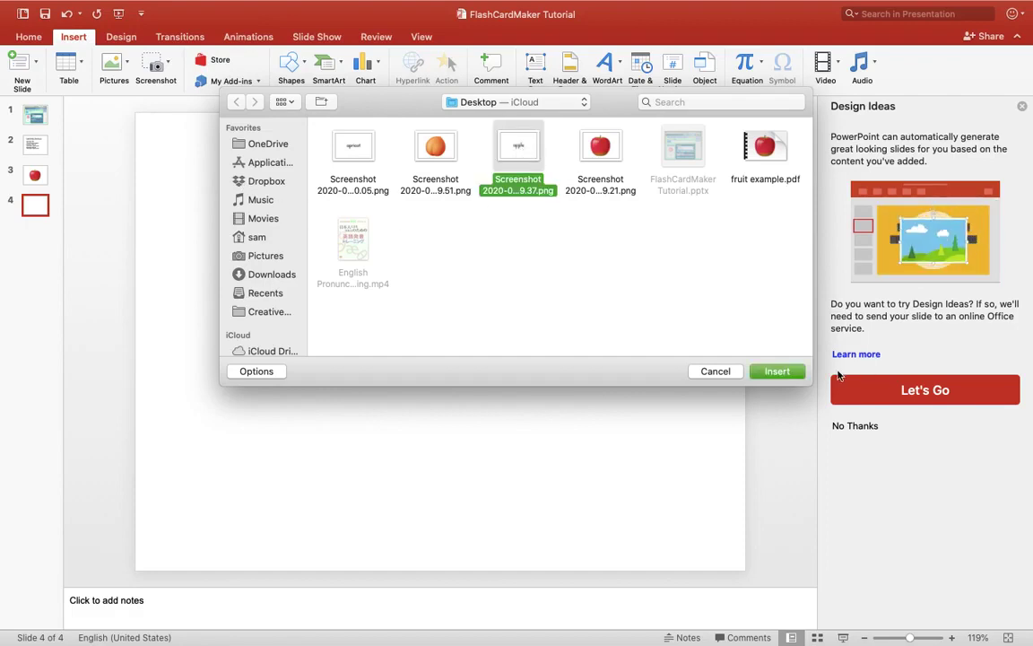
pyautogui.click(777, 371)
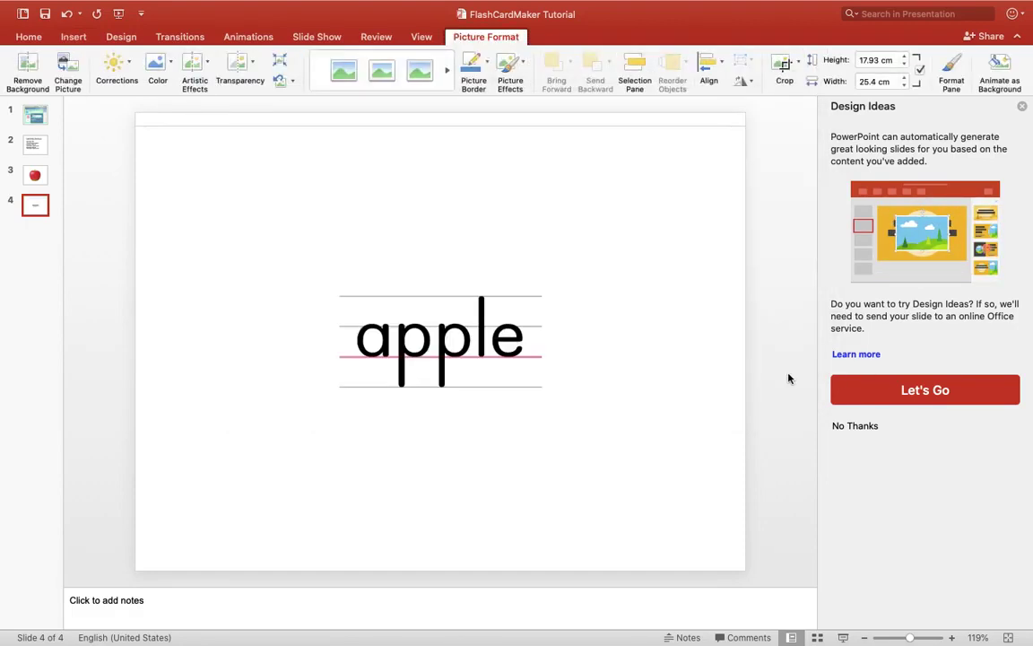
pyautogui.click(30, 40)
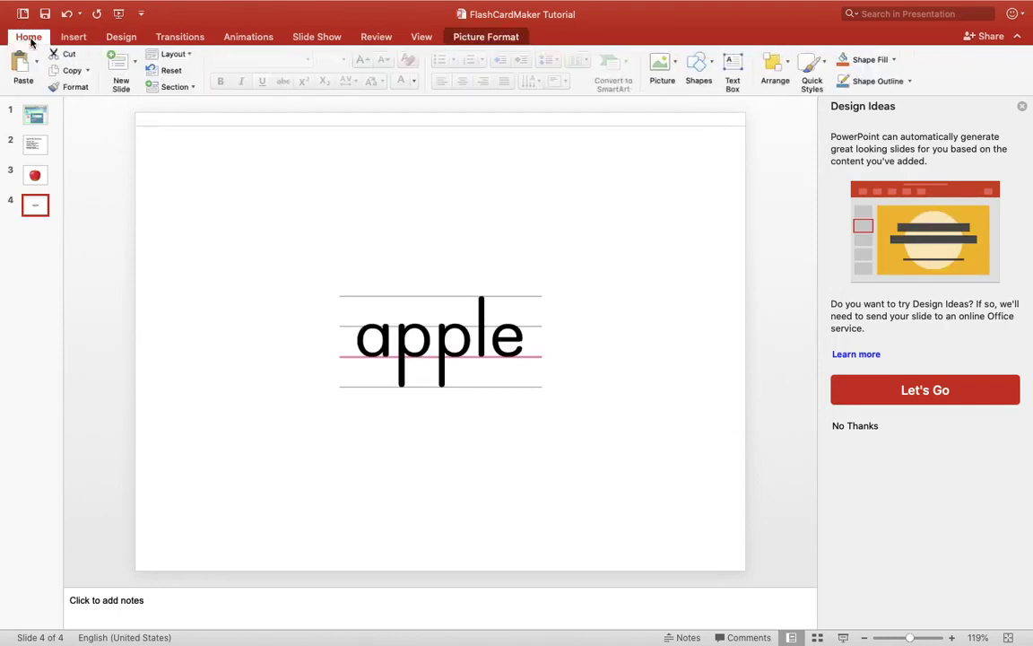
# Add blank slides 5 and 6 after the apple-word slide, then return to slide 4.
pyautogui.click(134, 63)
pyautogui.click(205, 196)
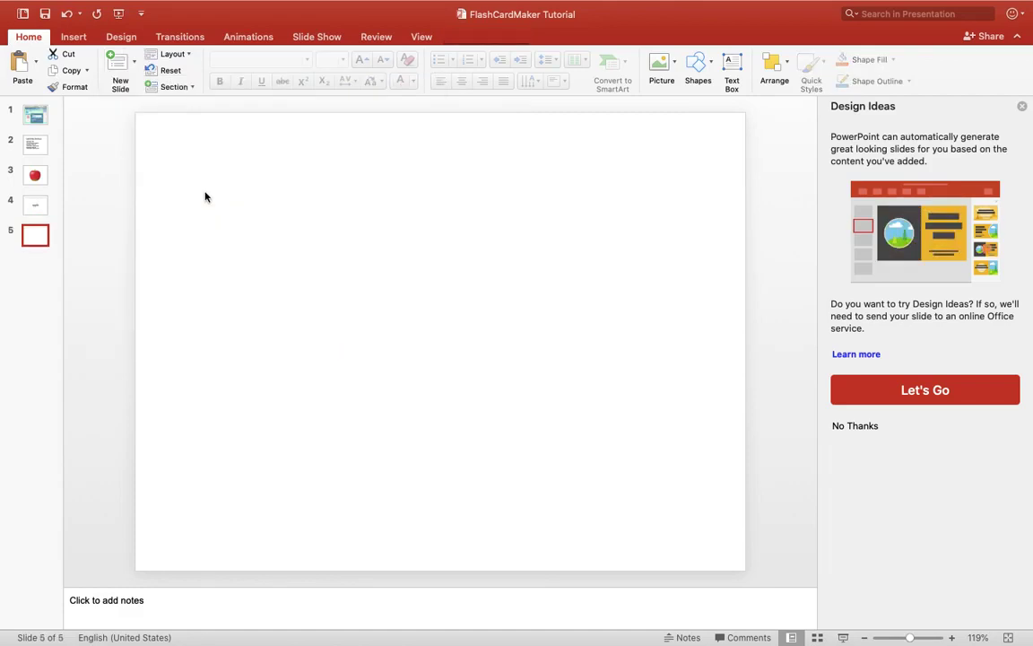
pyautogui.click(76, 37)
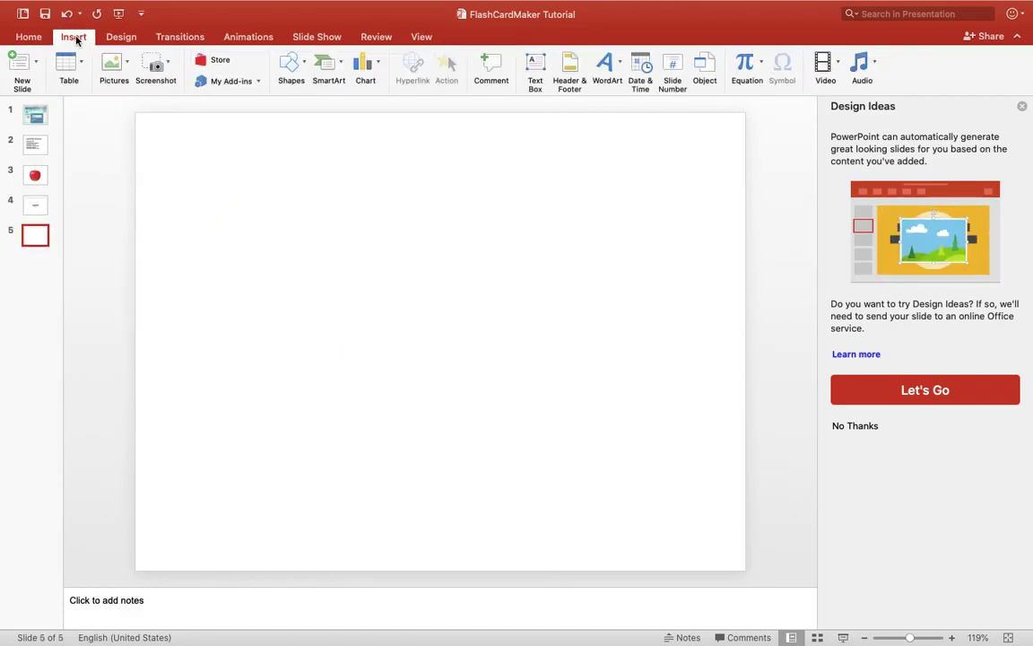
pyautogui.click(128, 62)
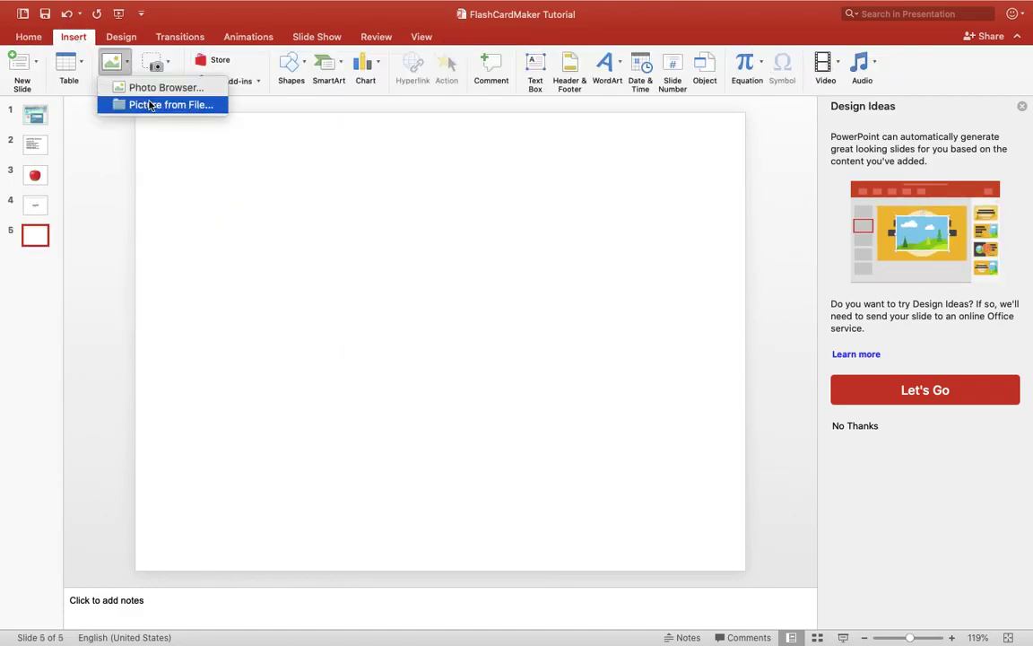
pyautogui.click(29, 38)
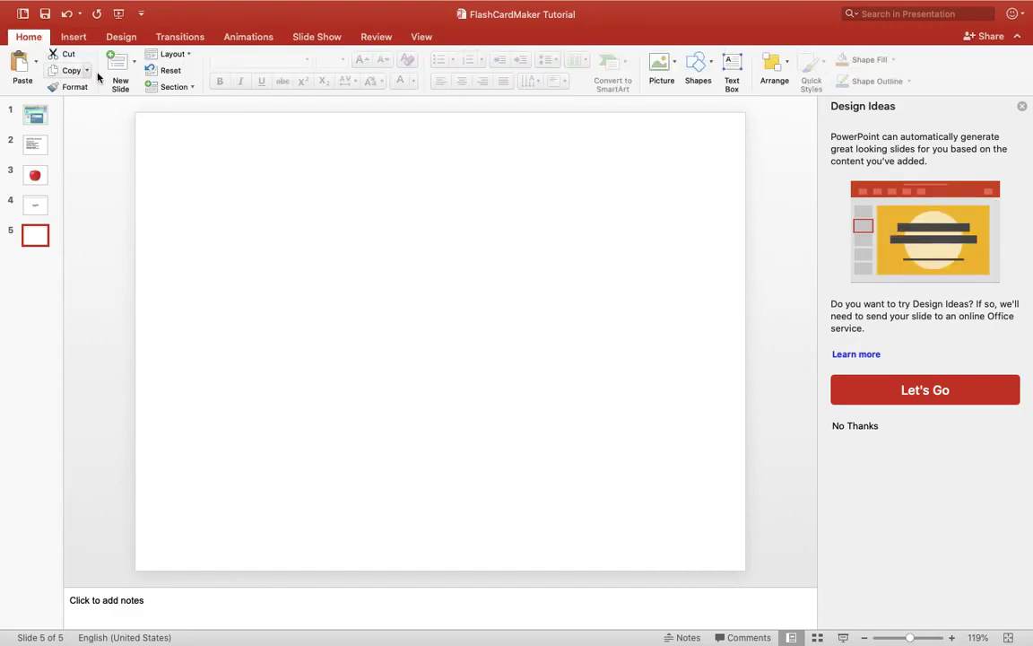
pyautogui.click(133, 66)
pyautogui.click(211, 193)
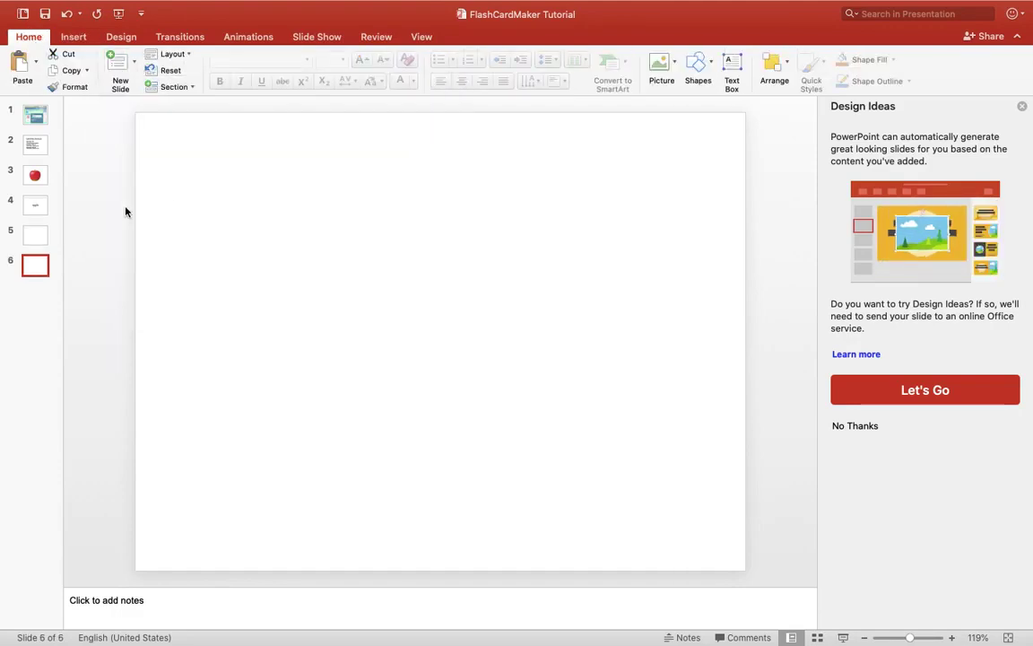
pyautogui.click(36, 208)
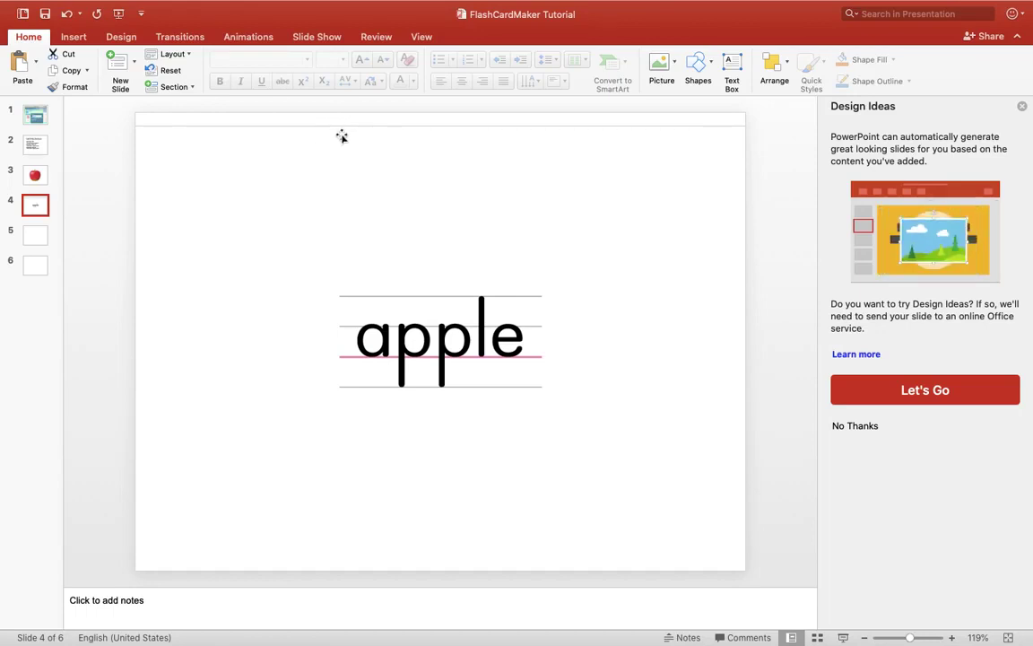
# Crop a thin strip off the top of the apple-word picture, leaving it 17.75 cm tall.
pyautogui.click(386, 140)
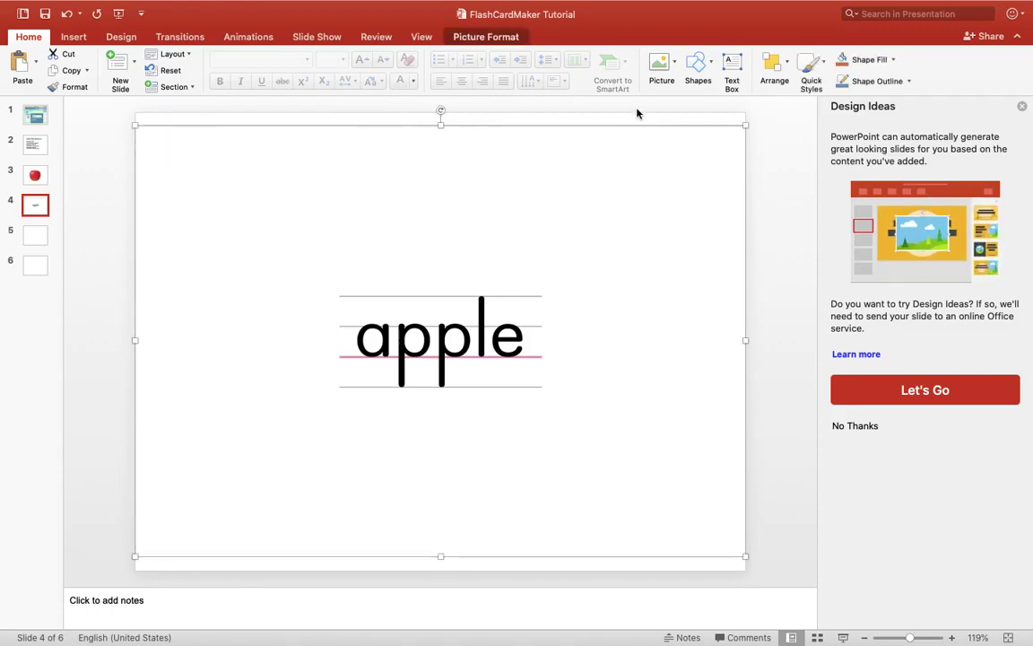
pyautogui.click(675, 65)
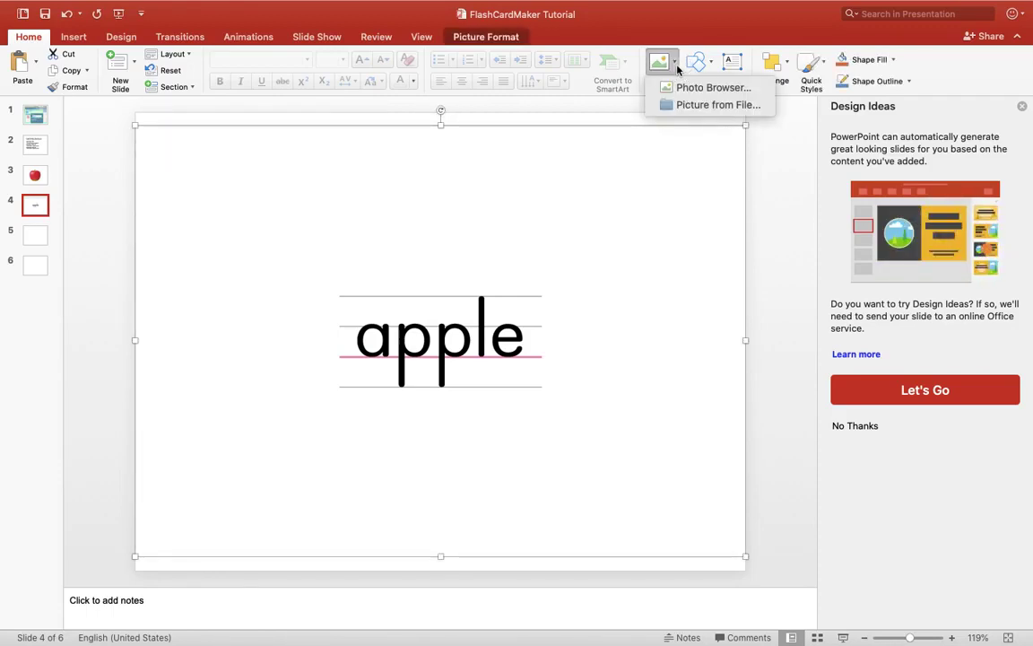
pyautogui.click(500, 39)
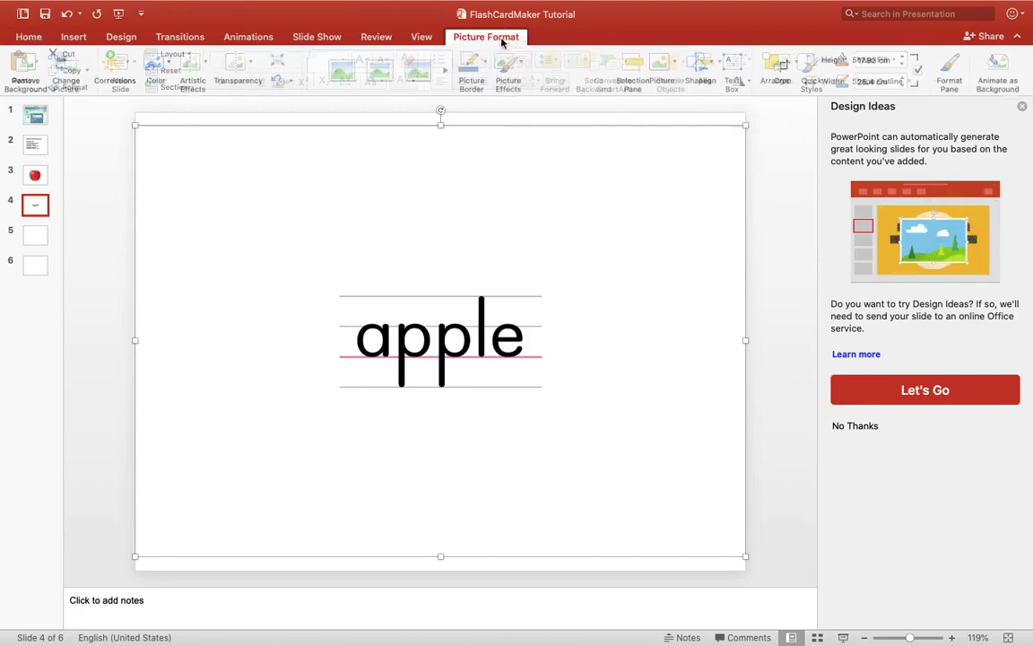
pyautogui.click(785, 64)
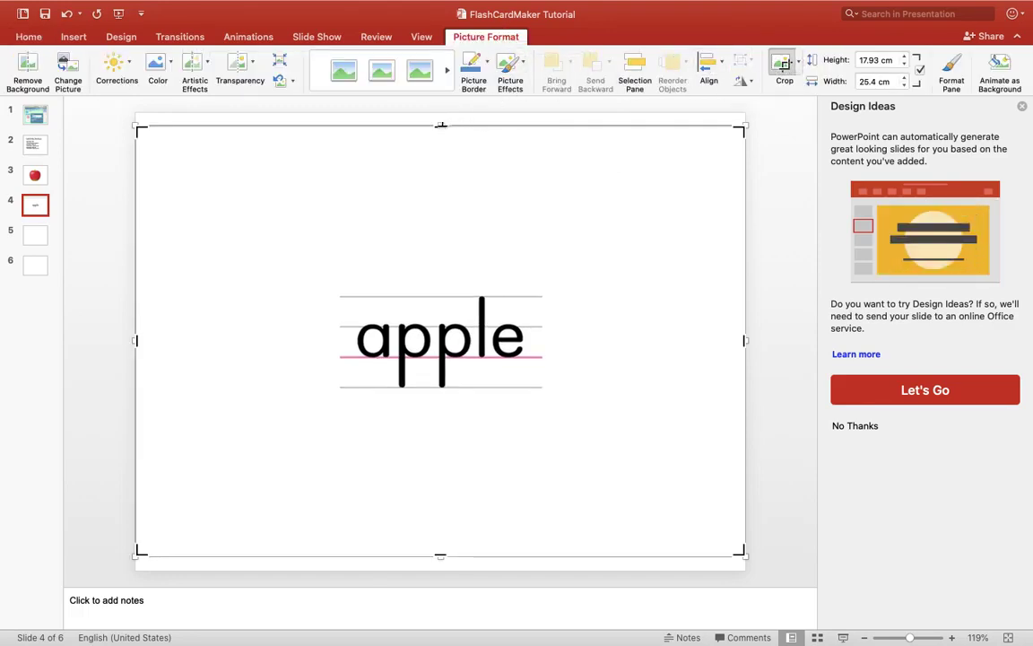
pyautogui.moveTo(440, 125); pyautogui.dragTo(443, 130)
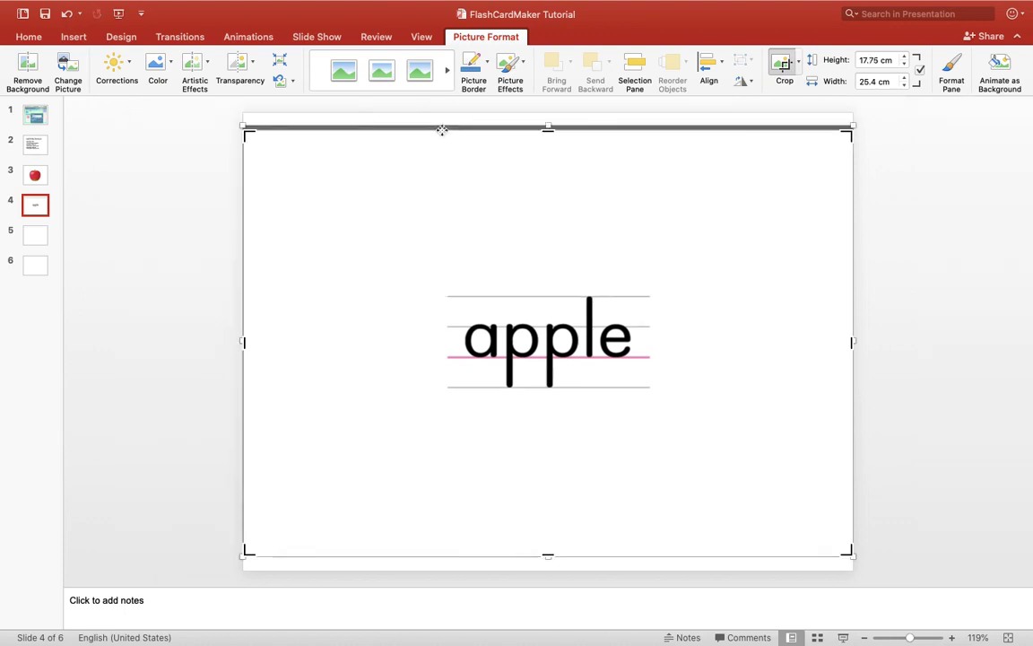
pyautogui.click(782, 65)
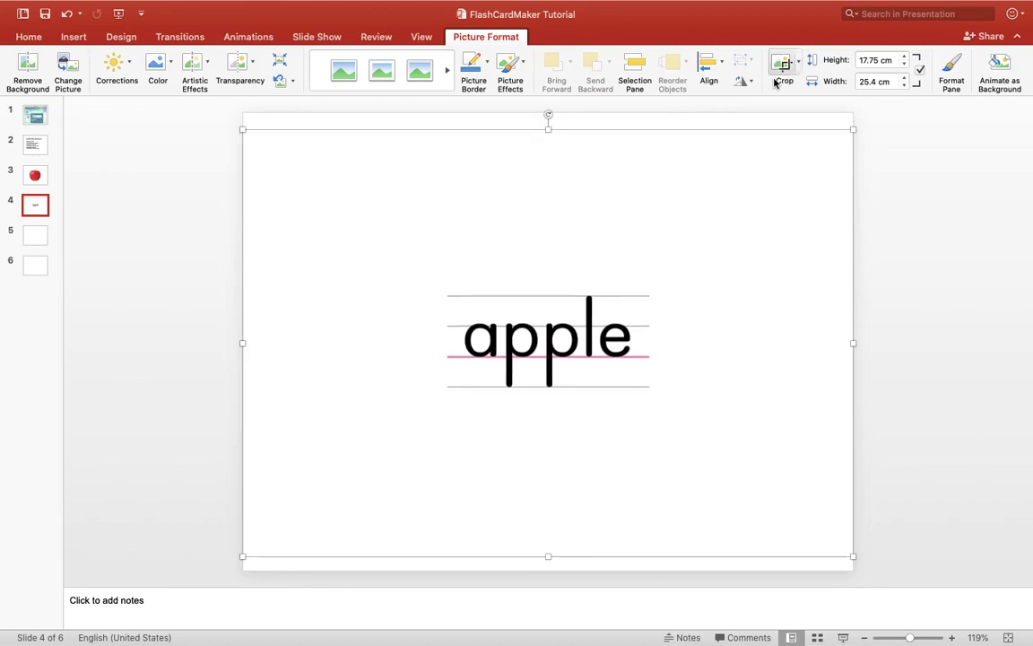
pyautogui.click(693, 119)
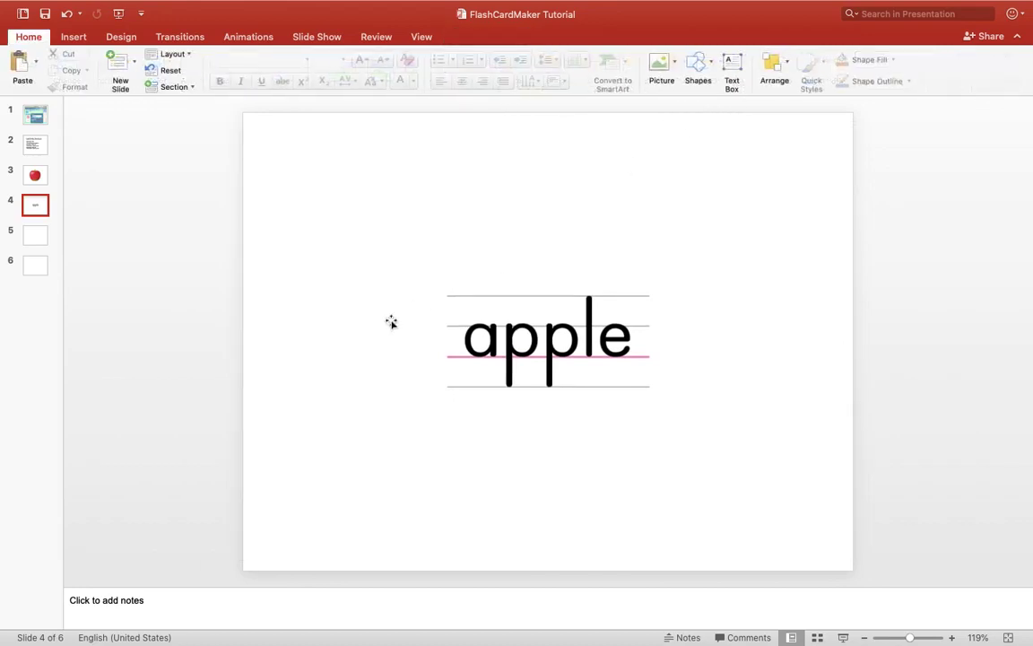
# Drag the peach screenshot from the desktop onto slide 5.
pyautogui.click(36, 235)
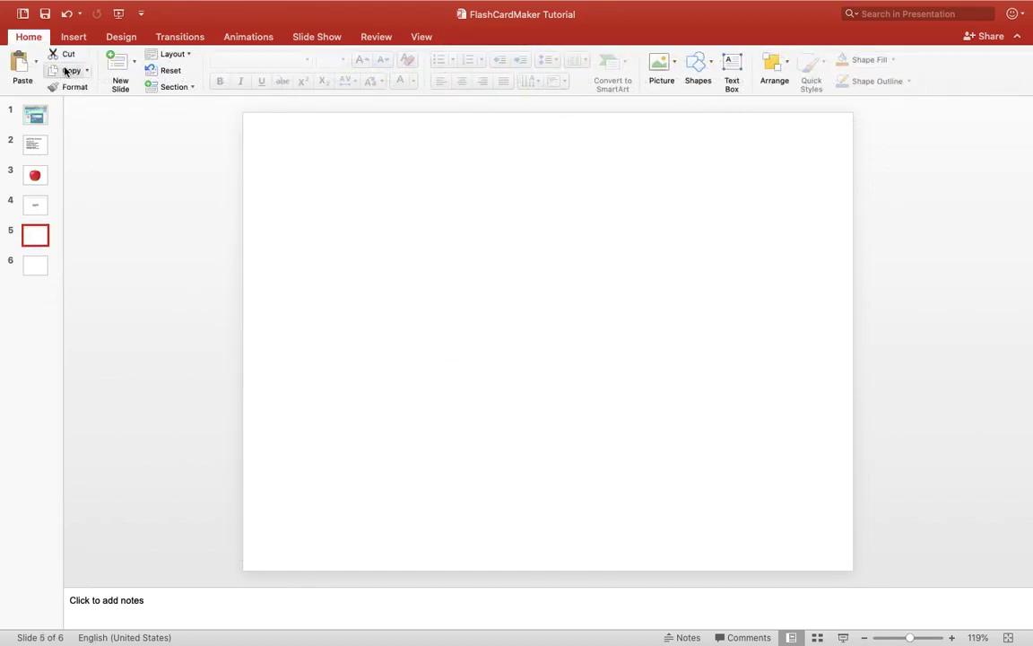
pyautogui.moveTo(66, 5)
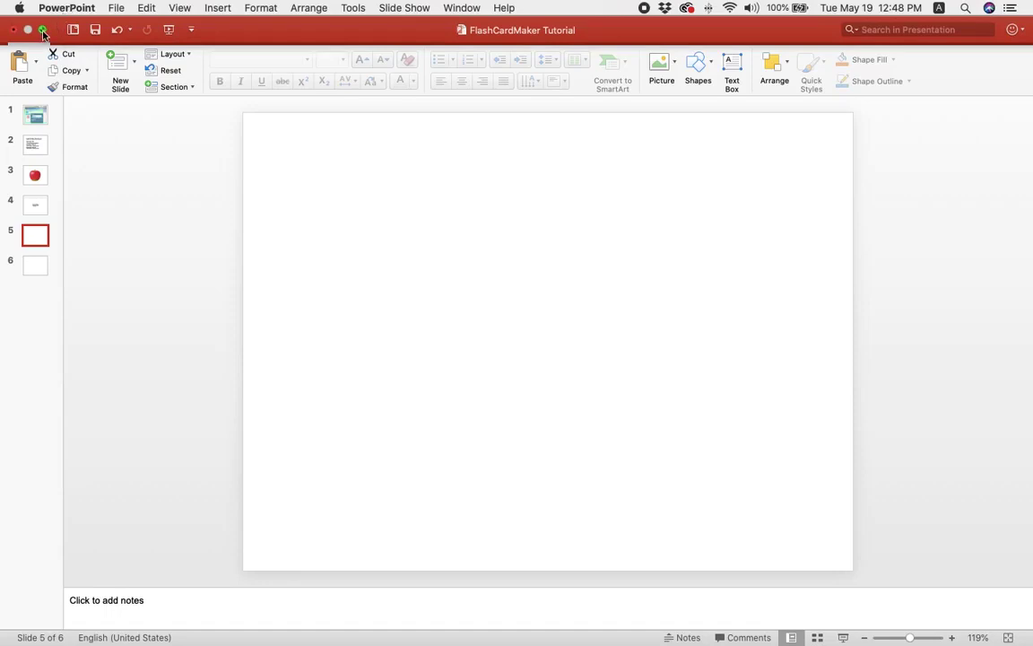
pyautogui.click(44, 32)
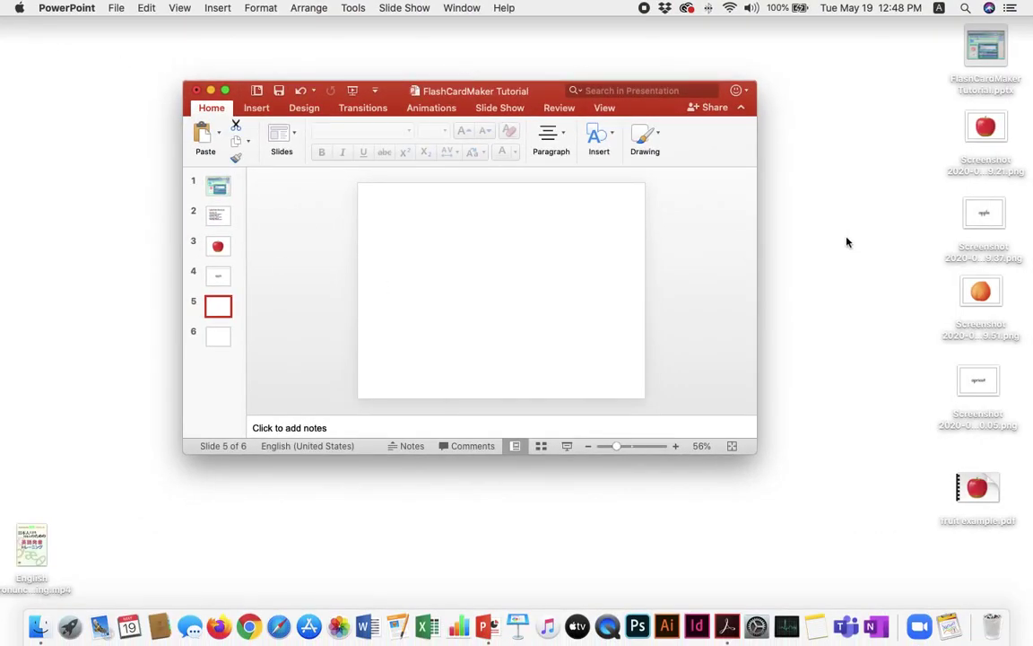
pyautogui.click(994, 294)
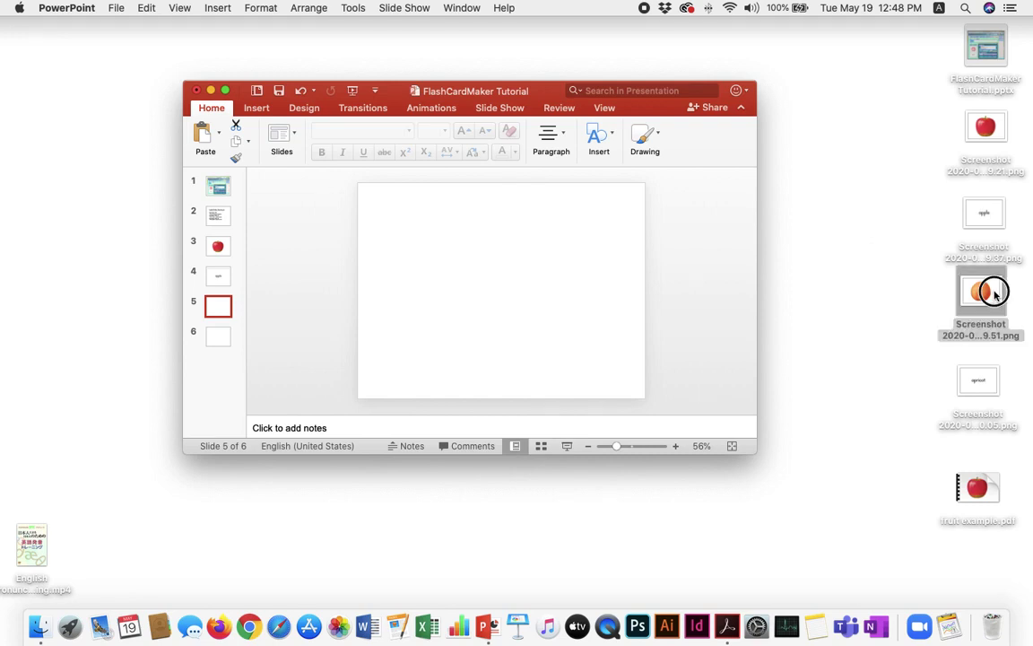
pyautogui.moveTo(994, 294); pyautogui.dragTo(486, 266)
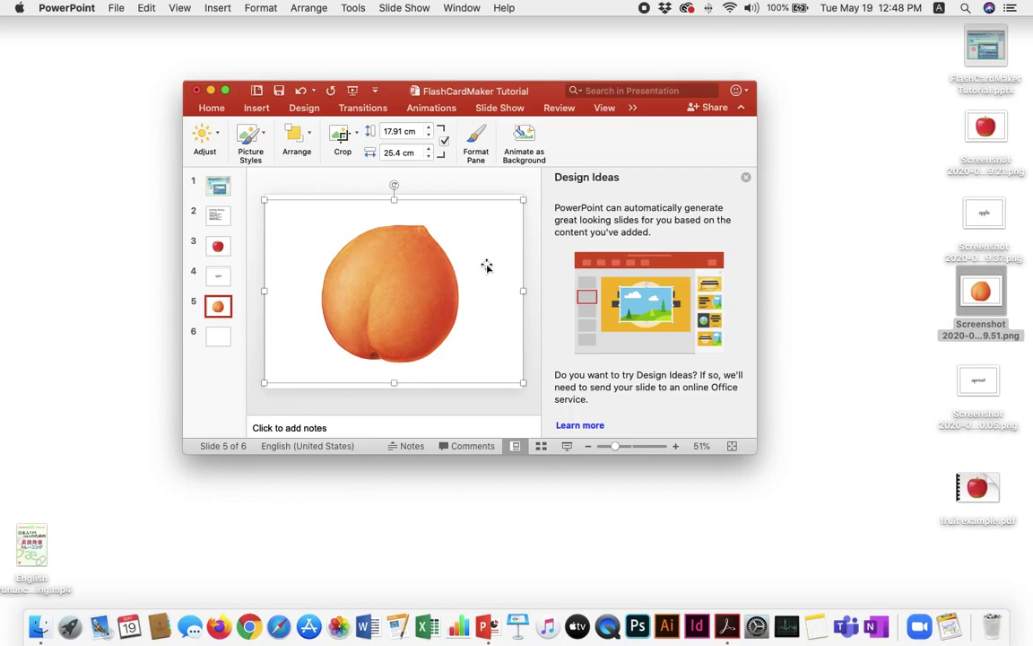
# Drag the apricot word screenshot onto slide 6 and restore full screen.
pyautogui.click(220, 338)
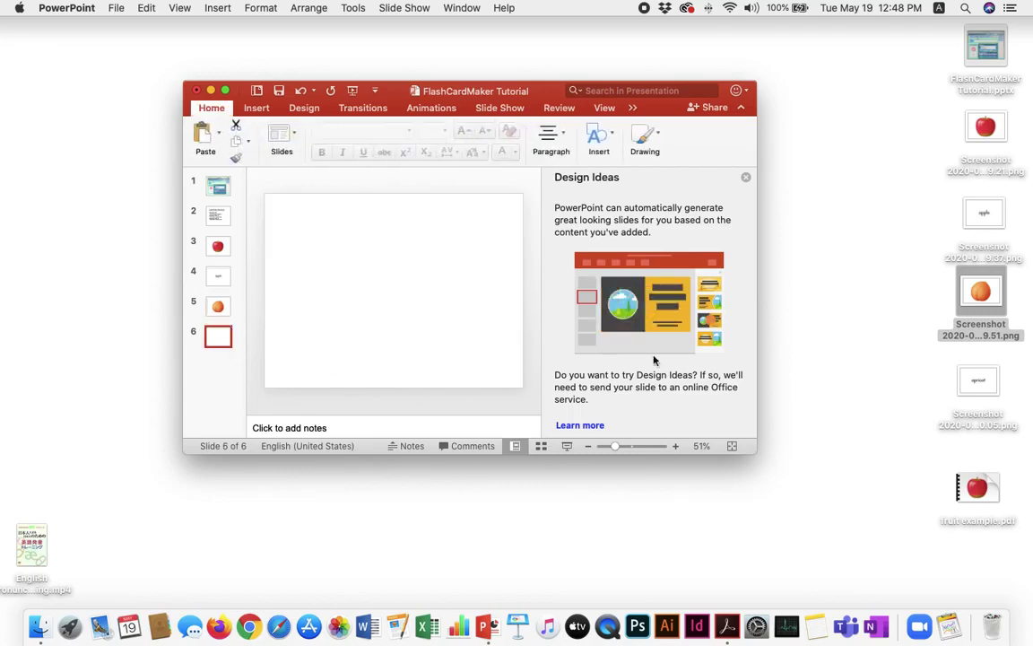
pyautogui.moveTo(983, 383); pyautogui.dragTo(395, 260)
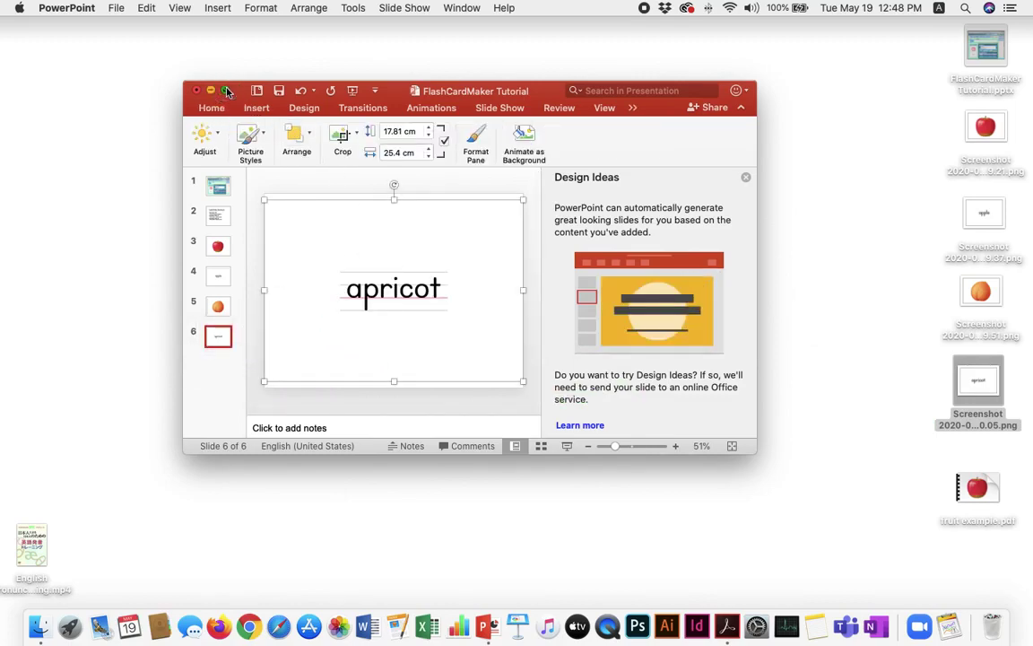
pyautogui.click(227, 91)
pyautogui.click(182, 124)
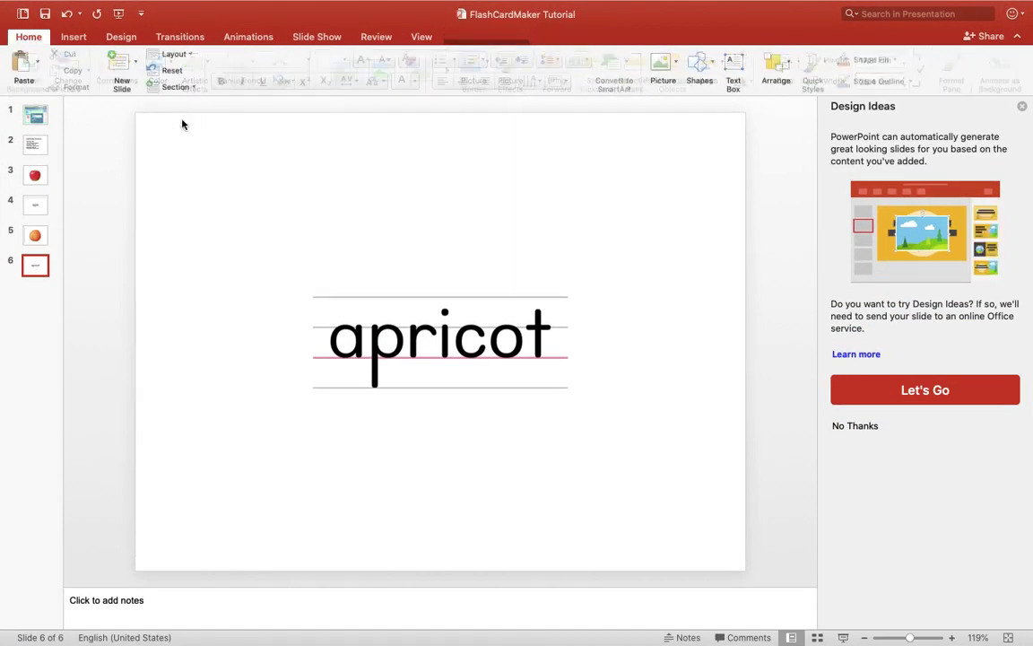
pyautogui.click(38, 174)
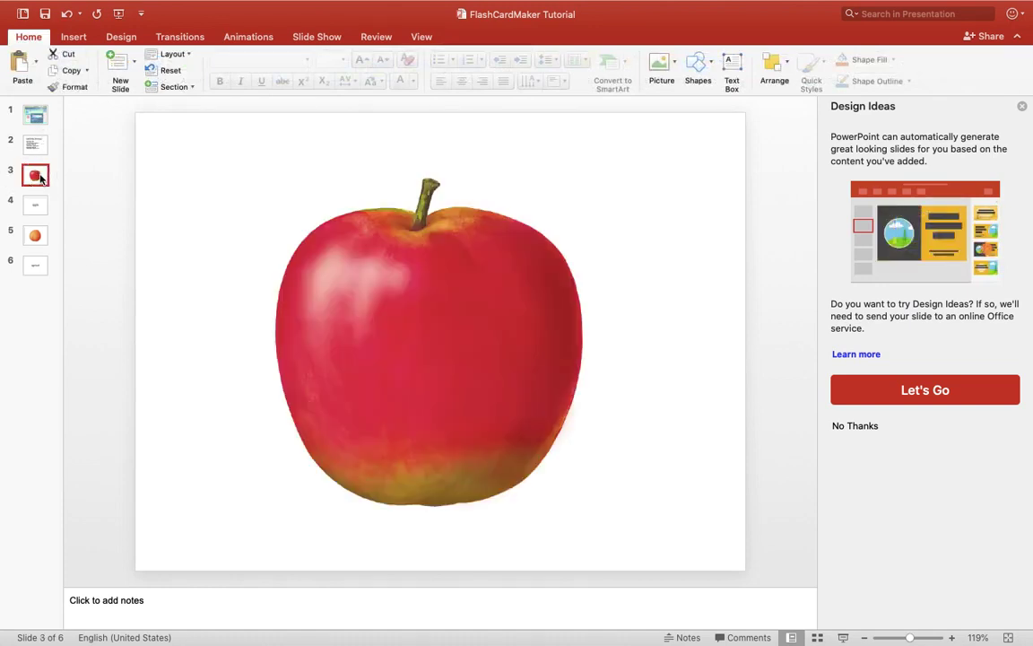
pyautogui.click(36, 202)
pyautogui.click(38, 237)
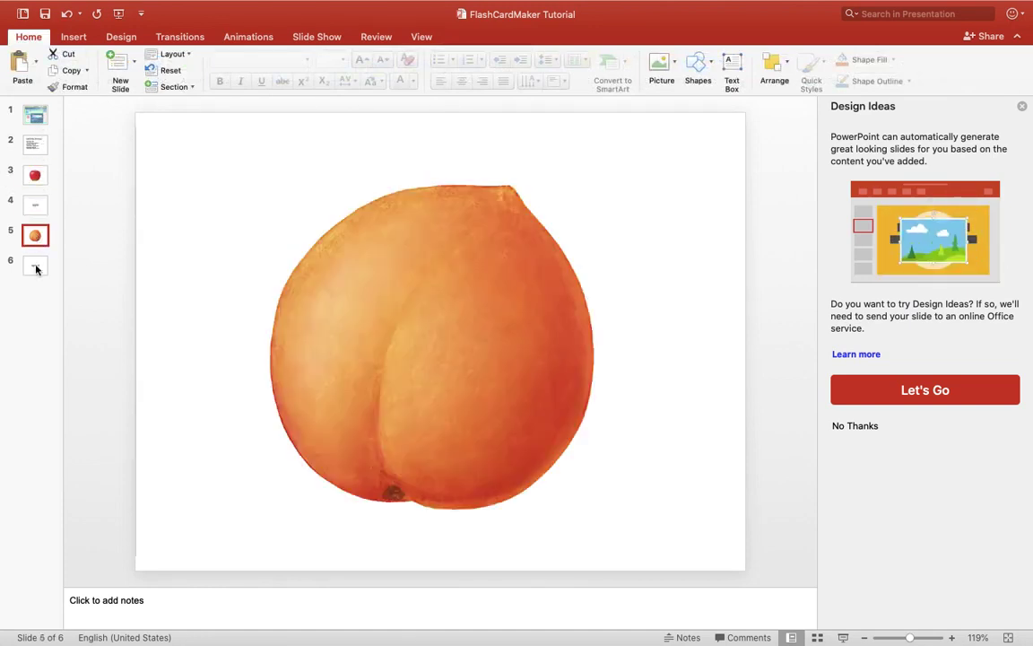
pyautogui.click(36, 268)
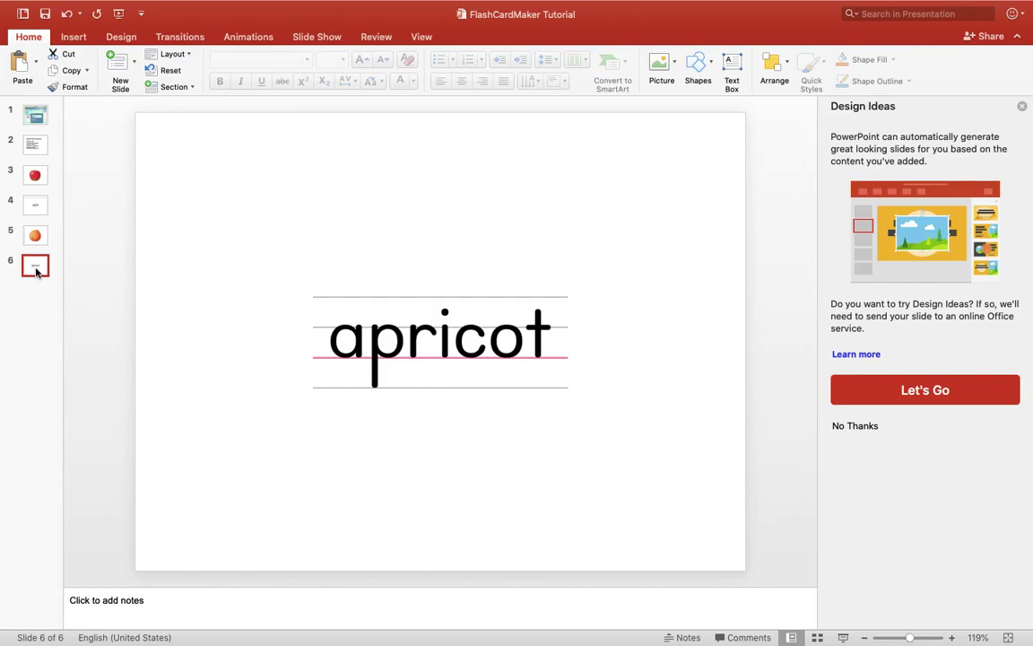